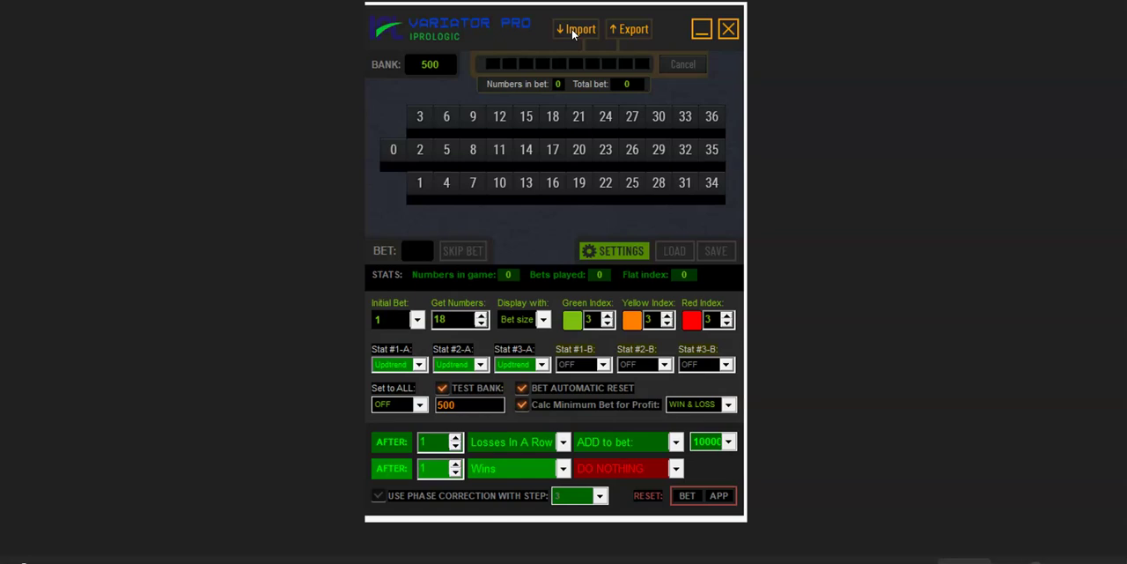
Launch a second, smaller Variator Pro window beside the first, starting with a 5000 bank and 21 numbers
{"action": "left_click", "coordinate": [513, 26]}
{"action": "left_click", "coordinate": [529, 228]}
{"action": "left_click", "coordinate": [533, 227]}
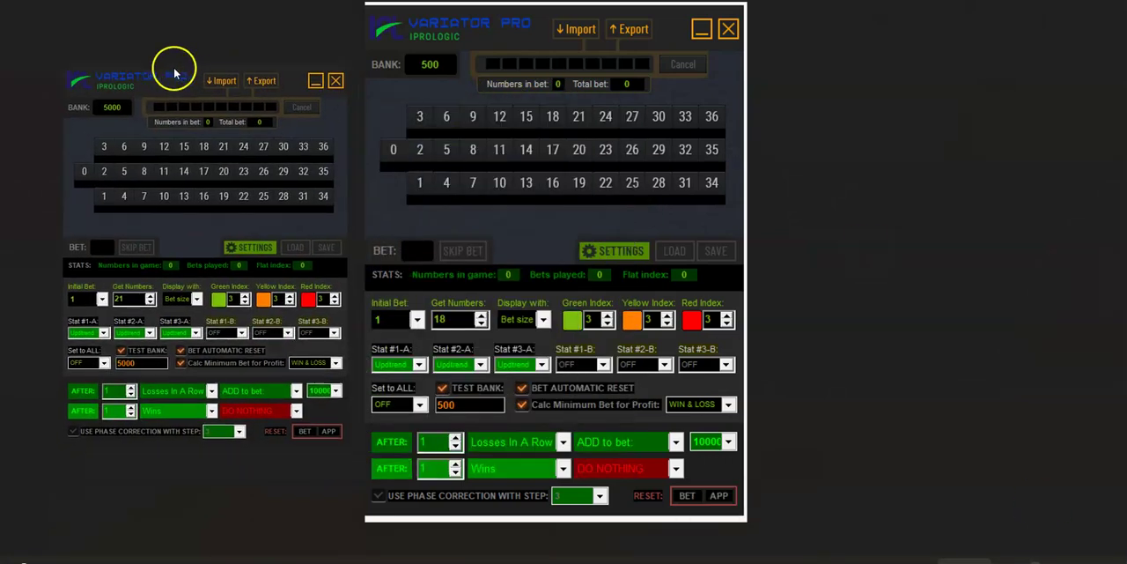
Move the small window up-left and replace its 5000 test bank with 1000, getting 18 numbers
{"action": "left_click_drag", "start_coordinate": [172, 70], "coordinate": [140, 58]}
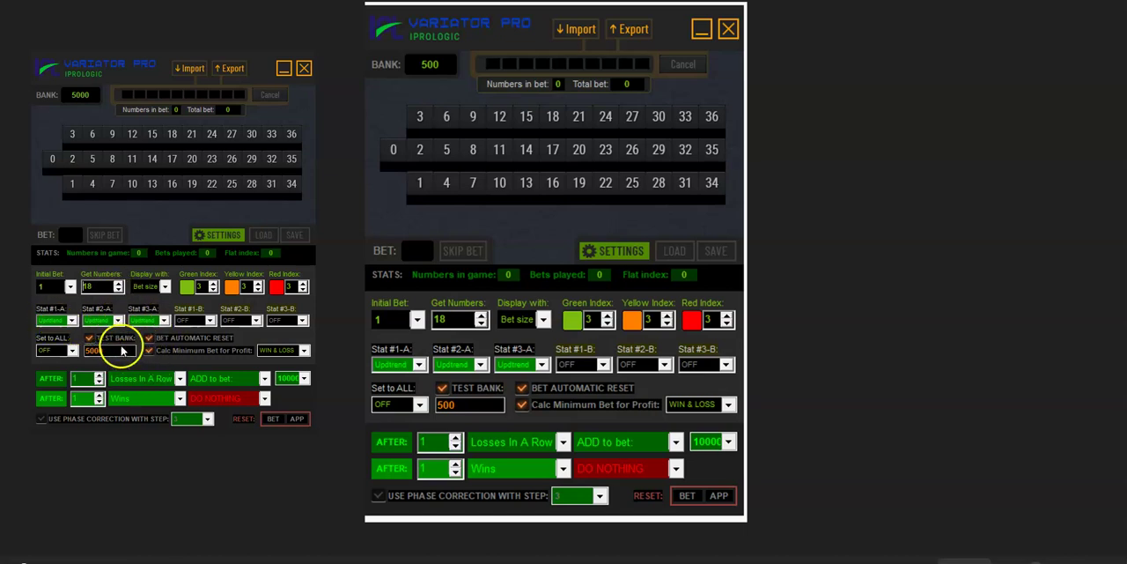
{"action": "left_click_drag", "start_coordinate": [114, 350], "coordinate": [71, 350]}
{"action": "type", "text": "1000"}
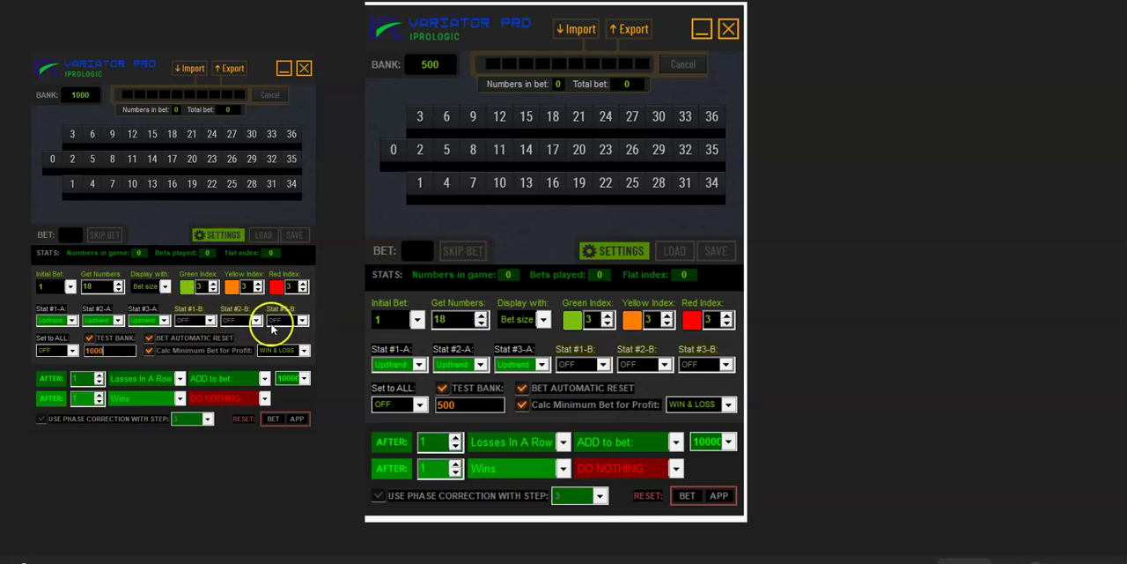
{"action": "left_click", "coordinate": [79, 379]}
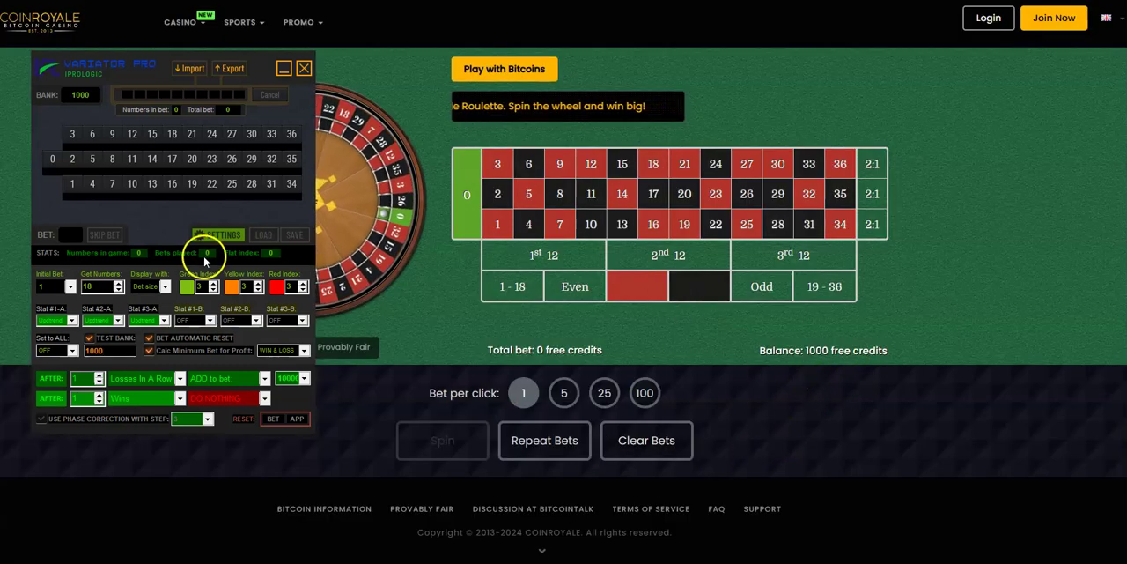
Collapse the SETTINGS section so the overlay shows only bank, numbers and stats
{"action": "left_click", "coordinate": [218, 235]}
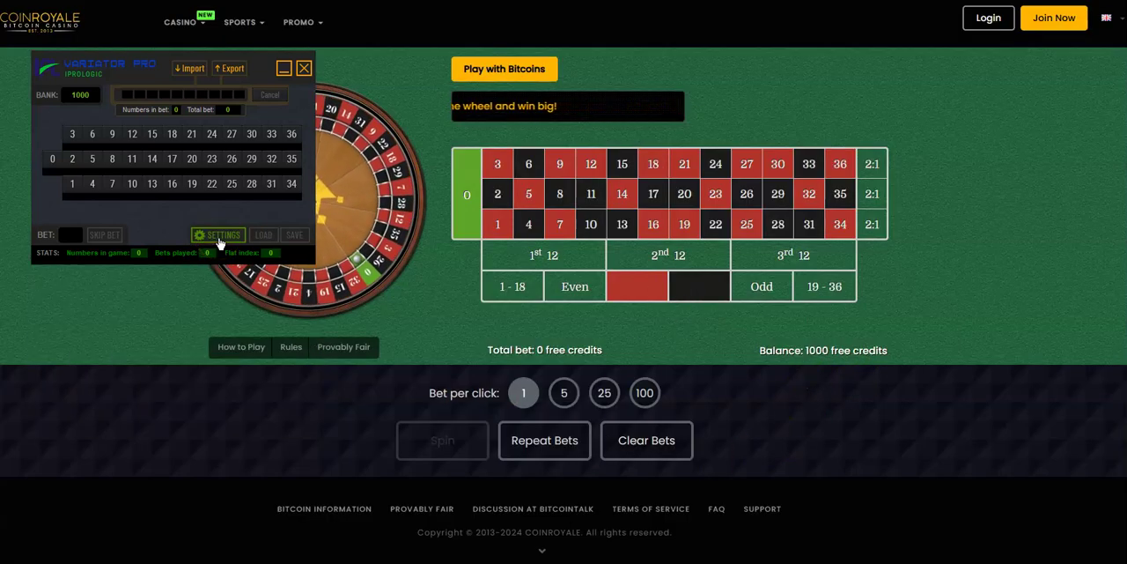
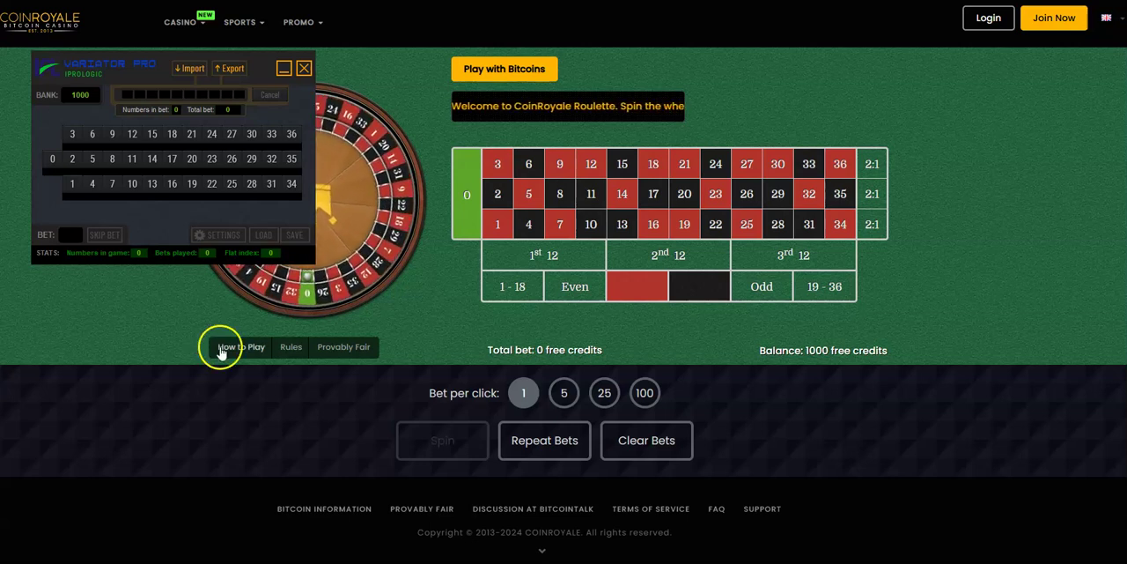
Show the betting settings (18 numbers, bet 1, bank 1000) and cancel saving them
{"action": "left_click", "coordinate": [221, 235]}
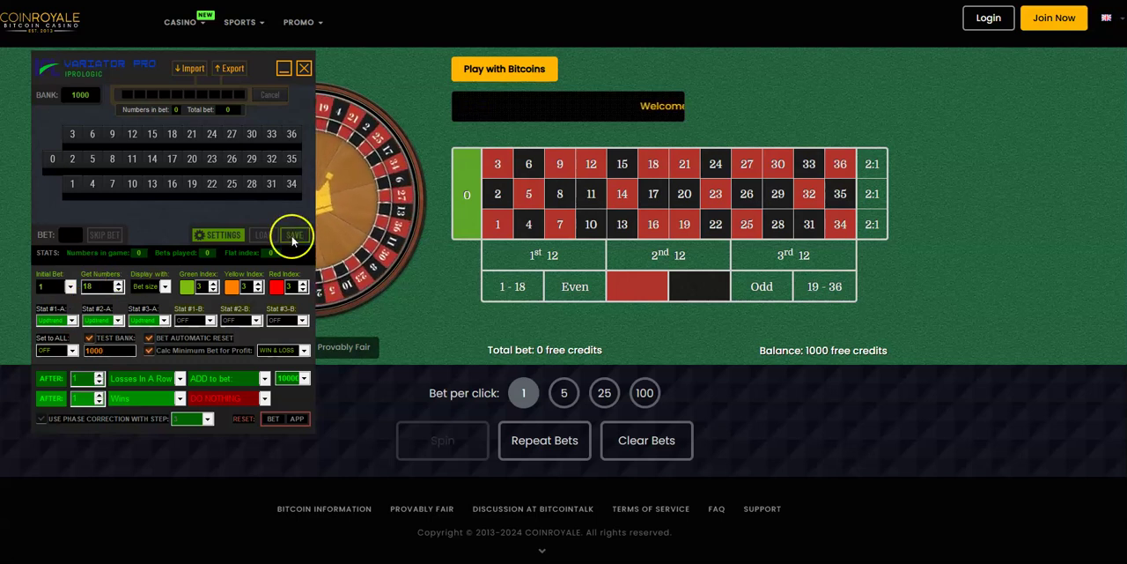
{"action": "left_click", "coordinate": [292, 236]}
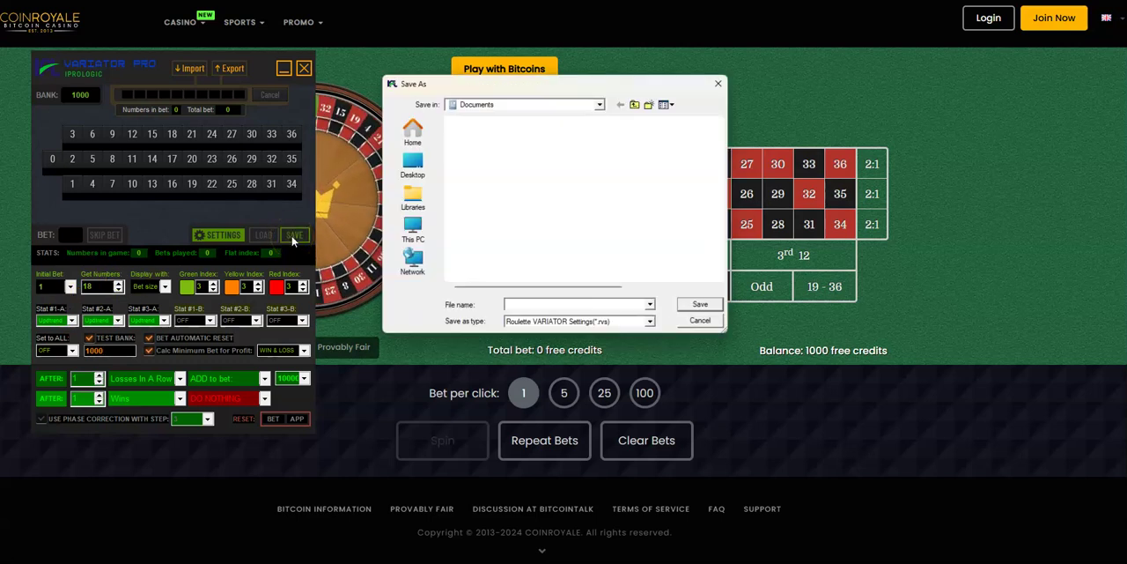
{"action": "left_click", "coordinate": [701, 320]}
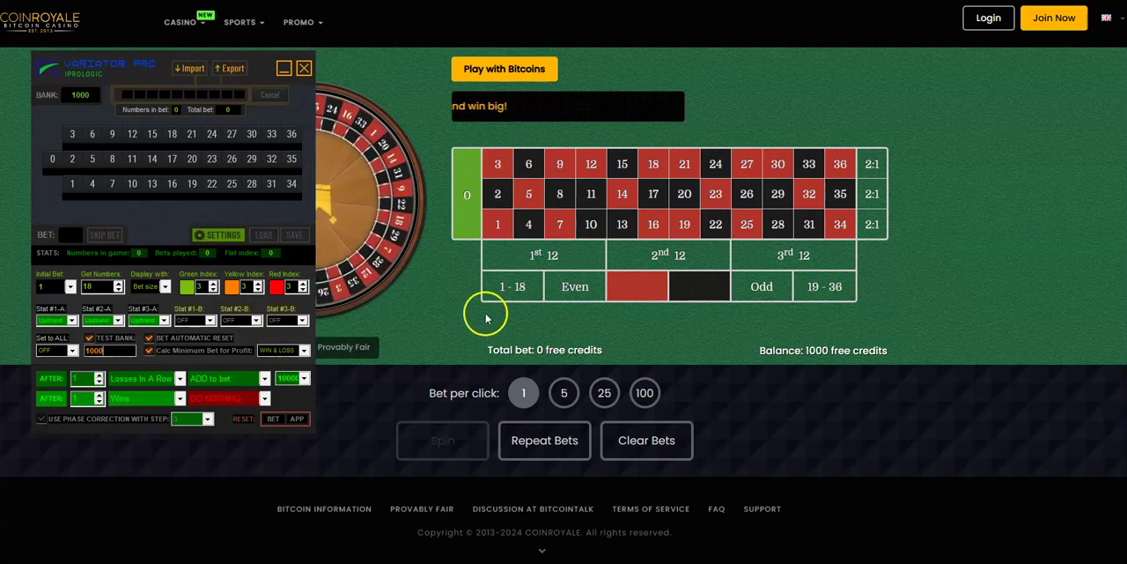
Bet one credit each on red and black and spin, landing 29 for +2
{"action": "left_click", "coordinate": [637, 286]}
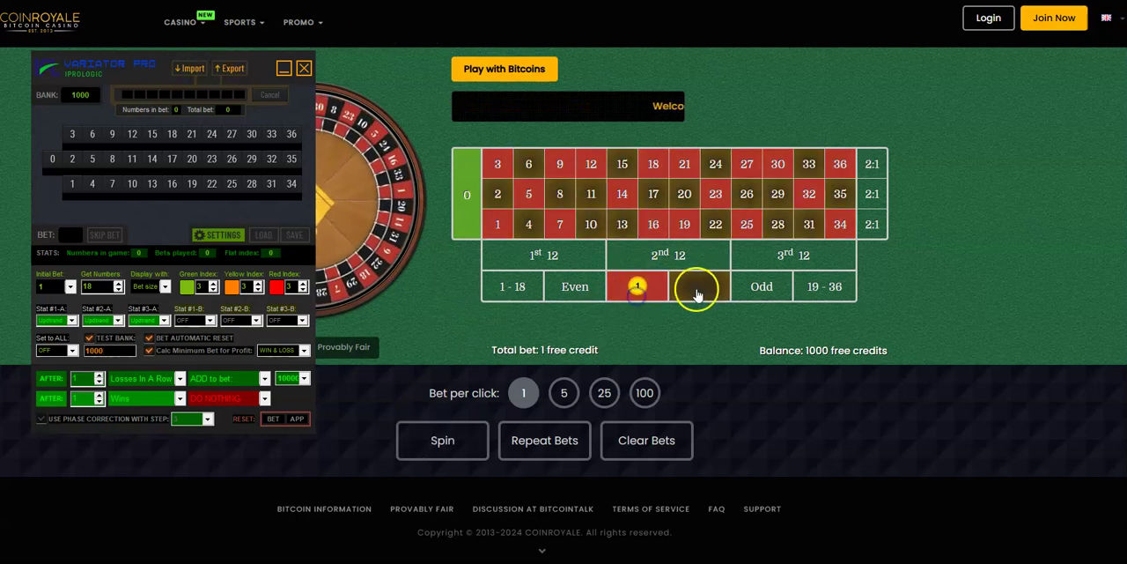
{"action": "left_click", "coordinate": [699, 286]}
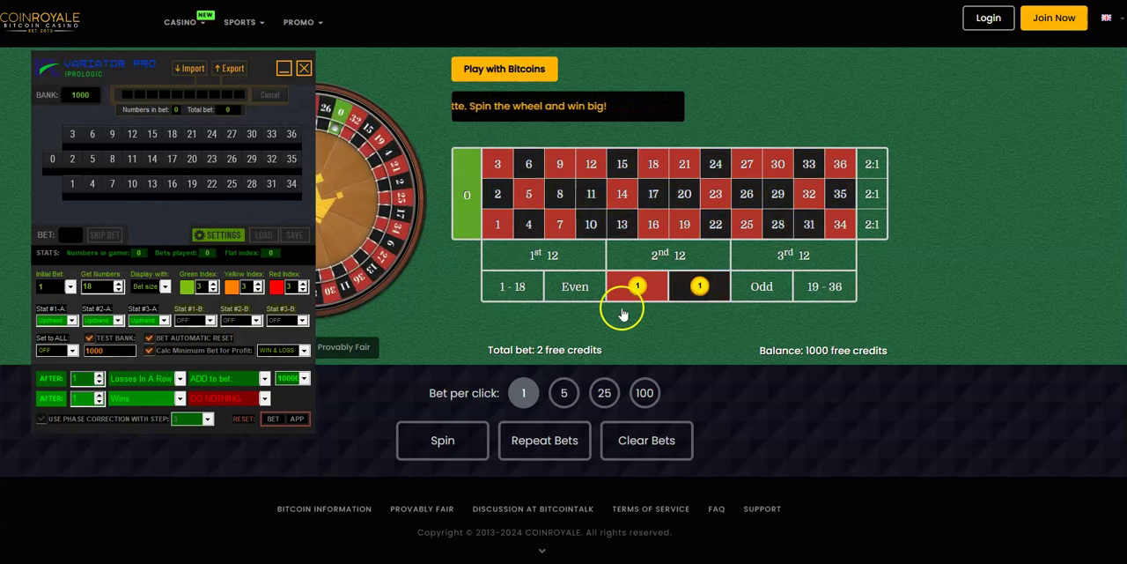
{"action": "left_click", "coordinate": [442, 440]}
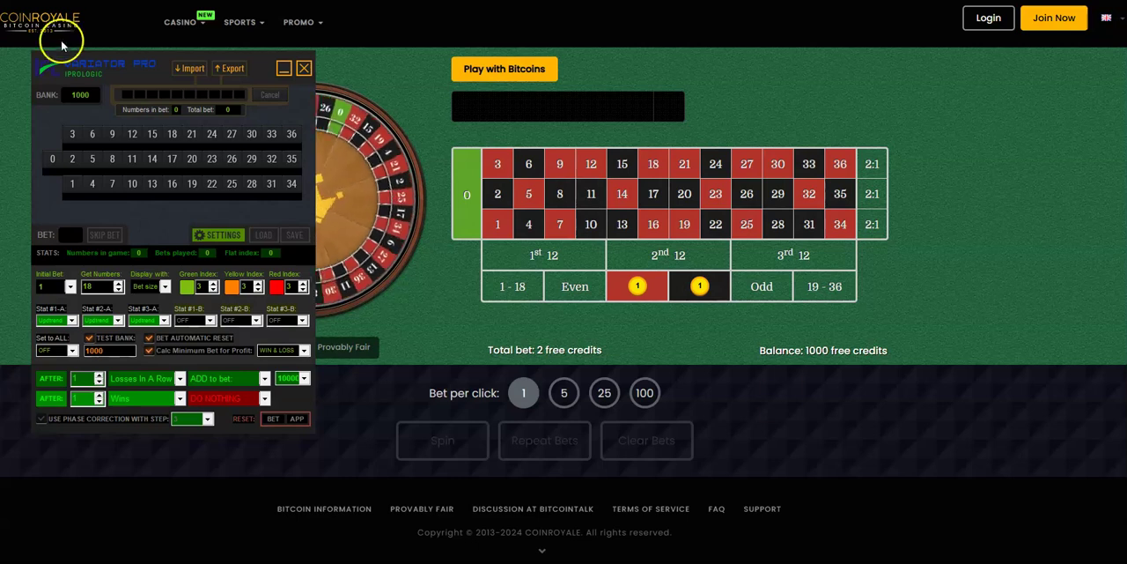
{"action": "left_click_drag", "start_coordinate": [97, 60], "coordinate": [920, 62]}
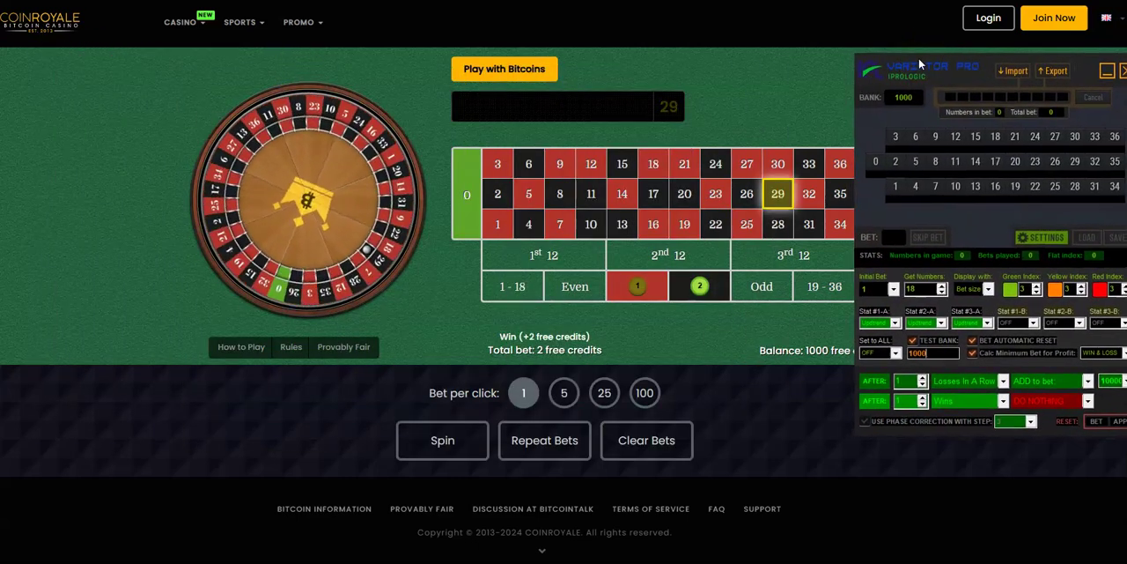
{"action": "mouse_move", "coordinate": [921, 63]}
{"action": "left_mouse_down"}
{"action": "mouse_move", "coordinate": [58, 81]}
{"action": "mouse_move", "coordinate": [63, 64]}
{"action": "left_mouse_up"}
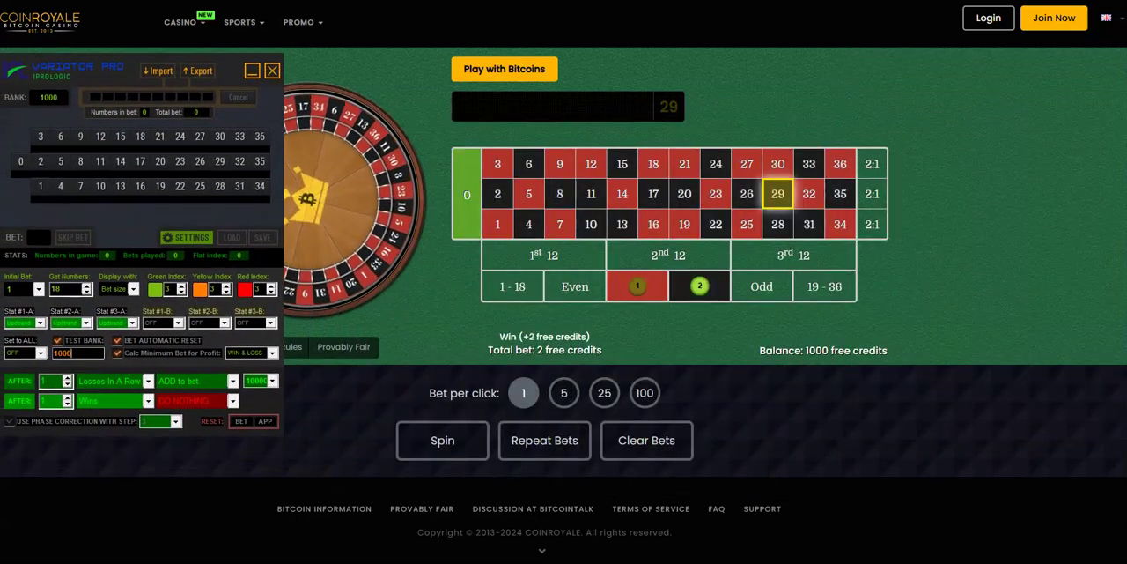
Log 29 in Variator Pro, clear the table, and bet one credit on 0 and 2
{"action": "left_click", "coordinate": [229, 163]}
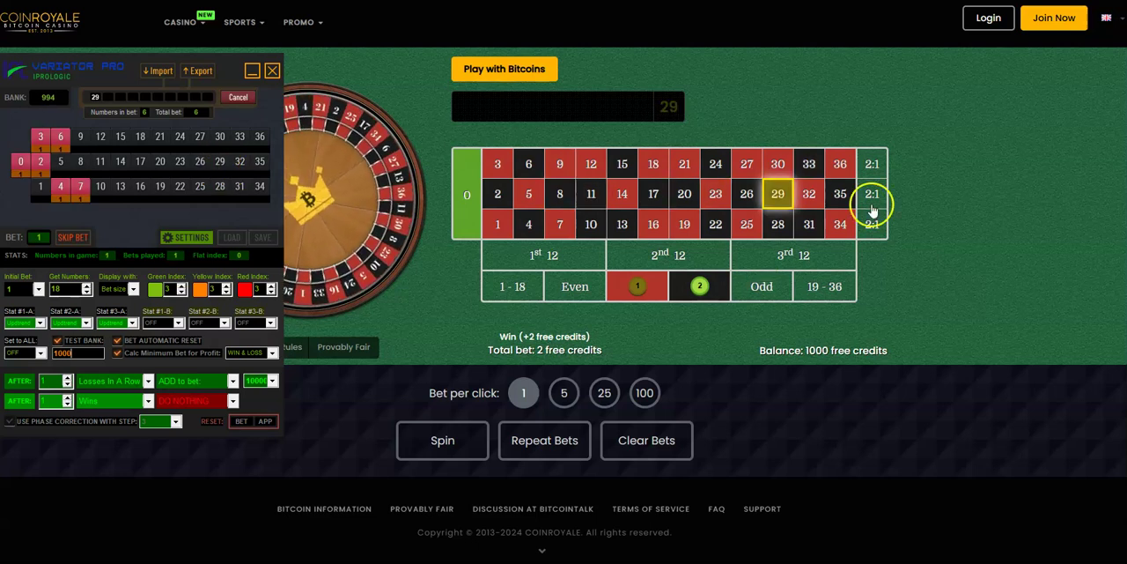
{"action": "left_click", "coordinate": [670, 441]}
{"action": "left_click", "coordinate": [467, 193]}
{"action": "left_click", "coordinate": [513, 193]}
{"action": "left_click", "coordinate": [511, 194]}
Finish the six-number suggested bet, spin, and log the losing 22
{"action": "left_click", "coordinate": [498, 194]}
{"action": "left_click", "coordinate": [498, 164]}
{"action": "left_click", "coordinate": [528, 223]}
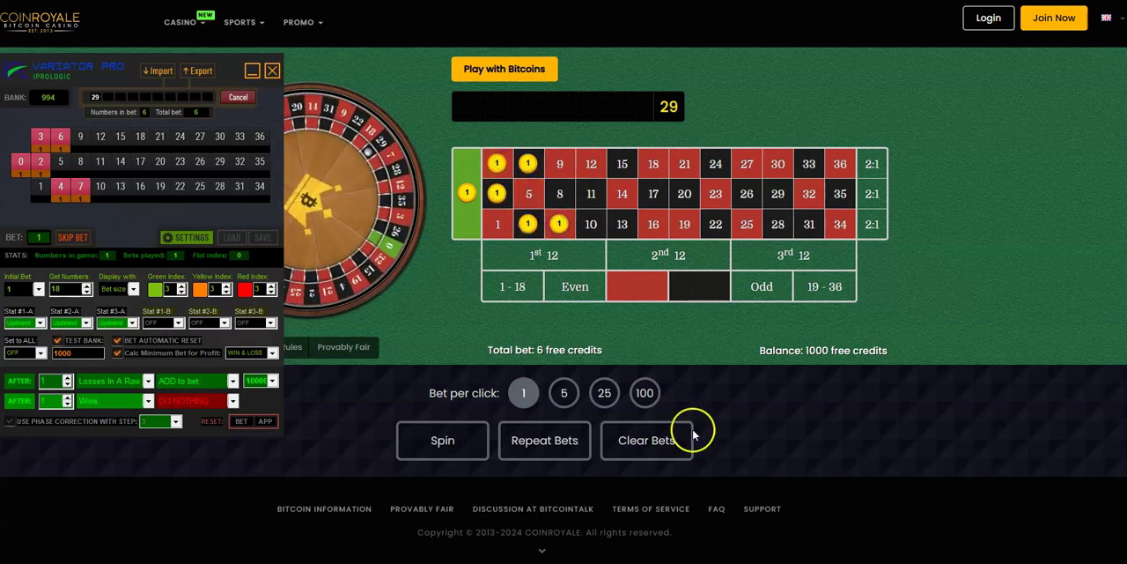
{"action": "left_click", "coordinate": [427, 449]}
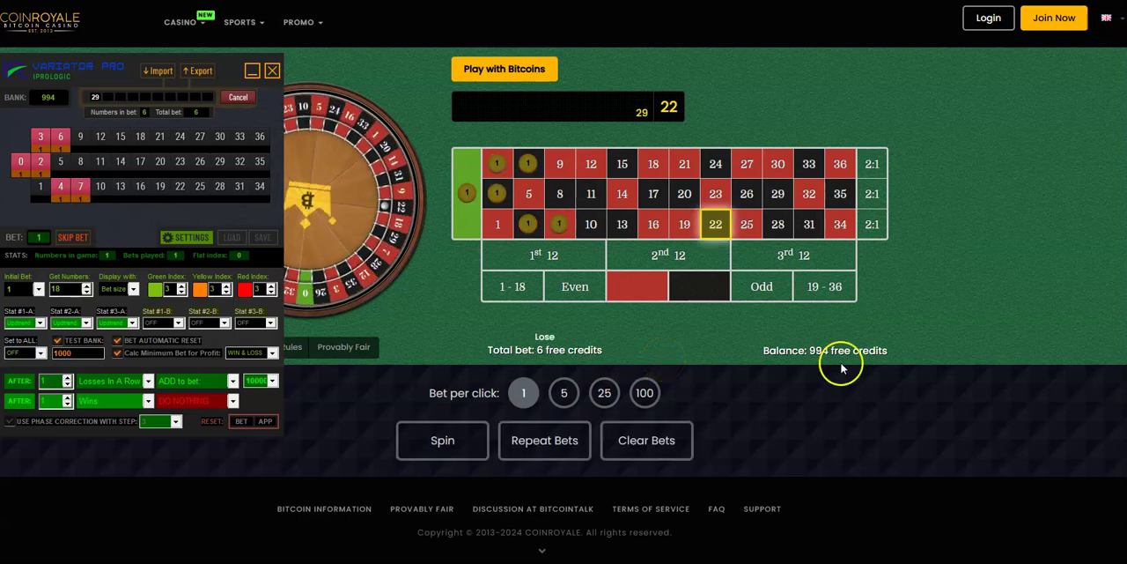
{"action": "left_click", "coordinate": [181, 188]}
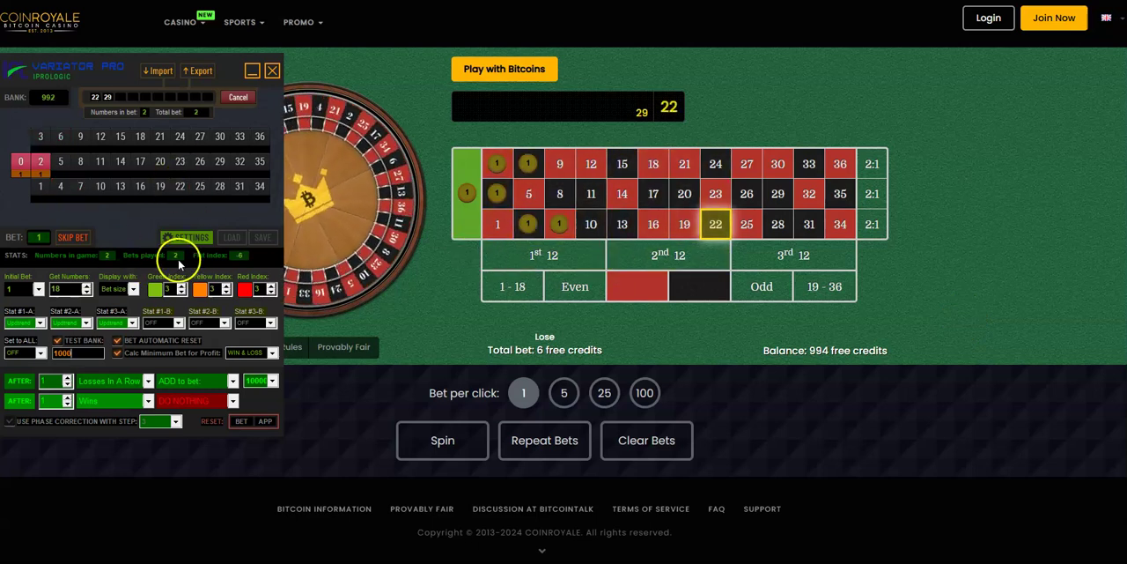
Clear the table, bet one credit each on 0 and 2 with BET 1, and spin
{"action": "left_click", "coordinate": [646, 440]}
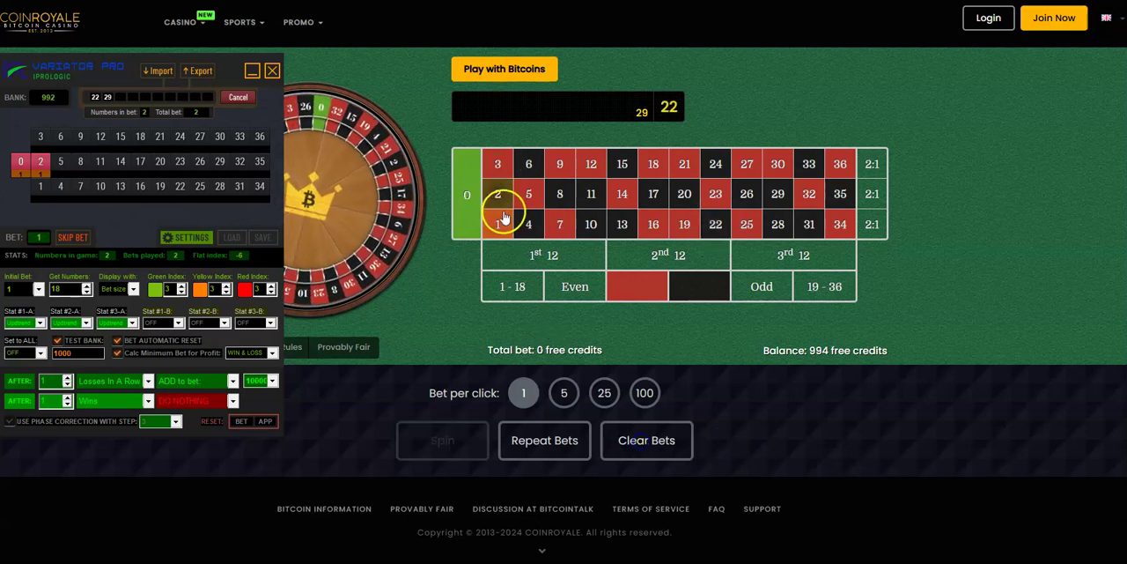
{"action": "left_click", "coordinate": [467, 193]}
{"action": "left_click", "coordinate": [498, 193]}
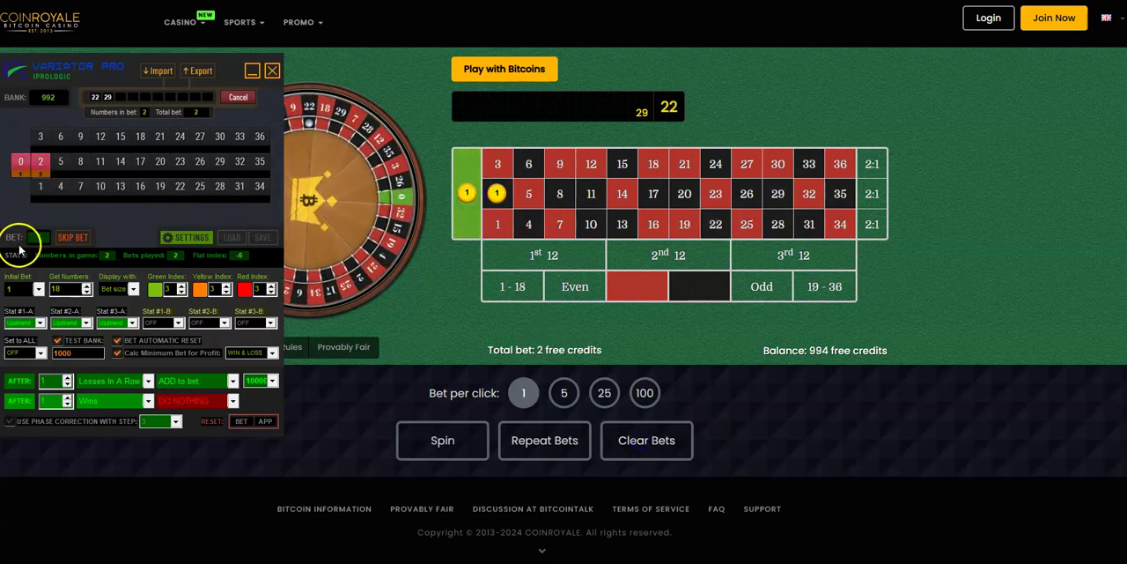
{"action": "left_click", "coordinate": [38, 237]}
{"action": "type", "text": "1"}
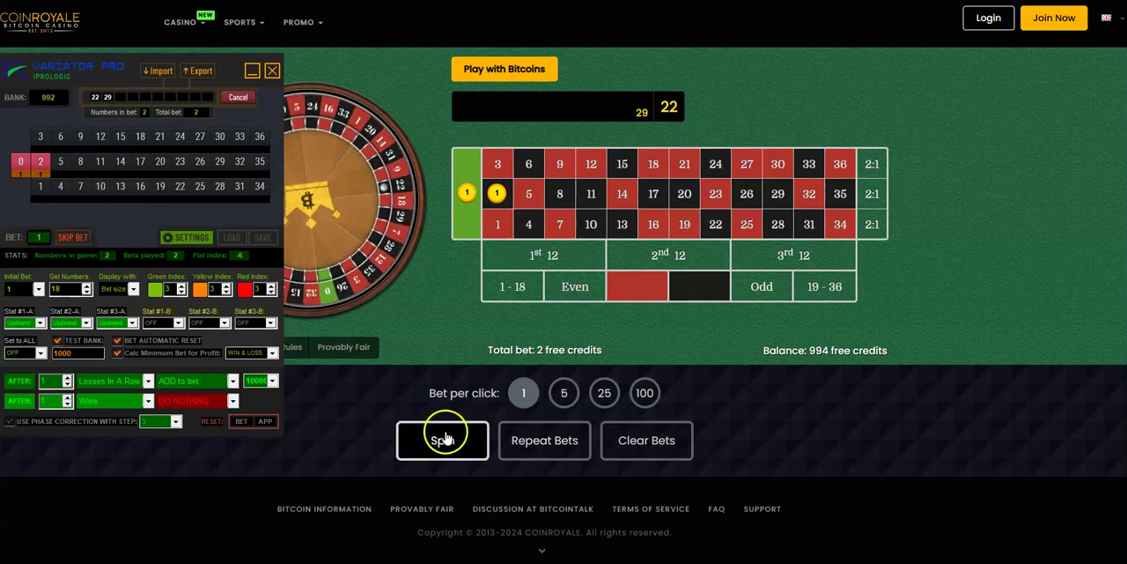
{"action": "left_click", "coordinate": [443, 437]}
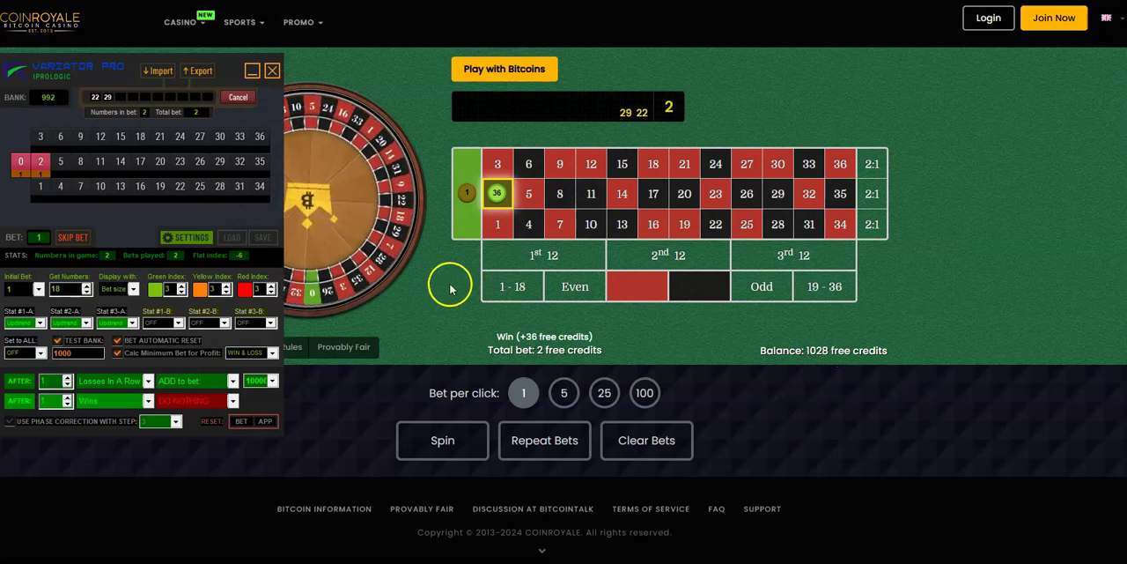
Log the winning 2, reset session tracking, and close the Variator Pro overlay
{"action": "left_click", "coordinate": [41, 161]}
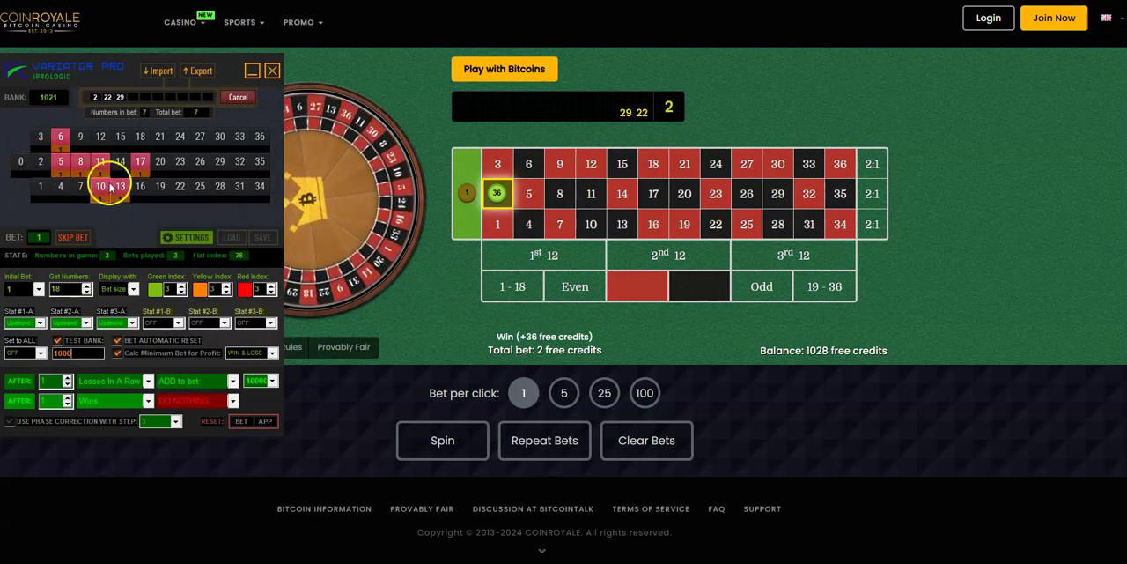
{"action": "left_click", "coordinate": [265, 421]}
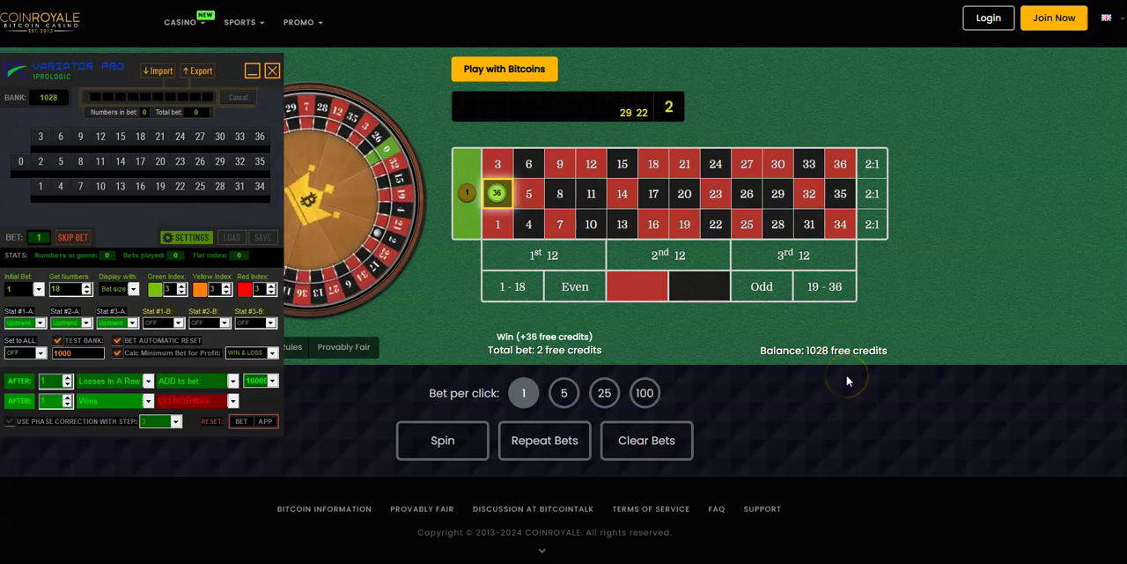
{"action": "left_click", "coordinate": [271, 72]}
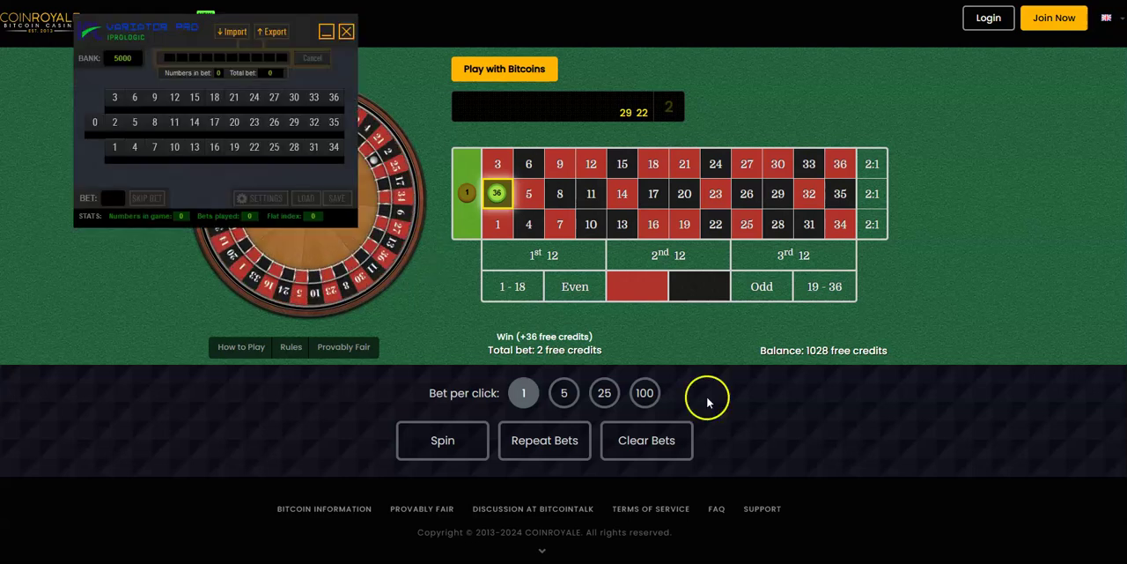
Close the restarted overlay and reload CoinRoyale's European Roulette table with 1000 credits
{"action": "left_click", "coordinate": [345, 31]}
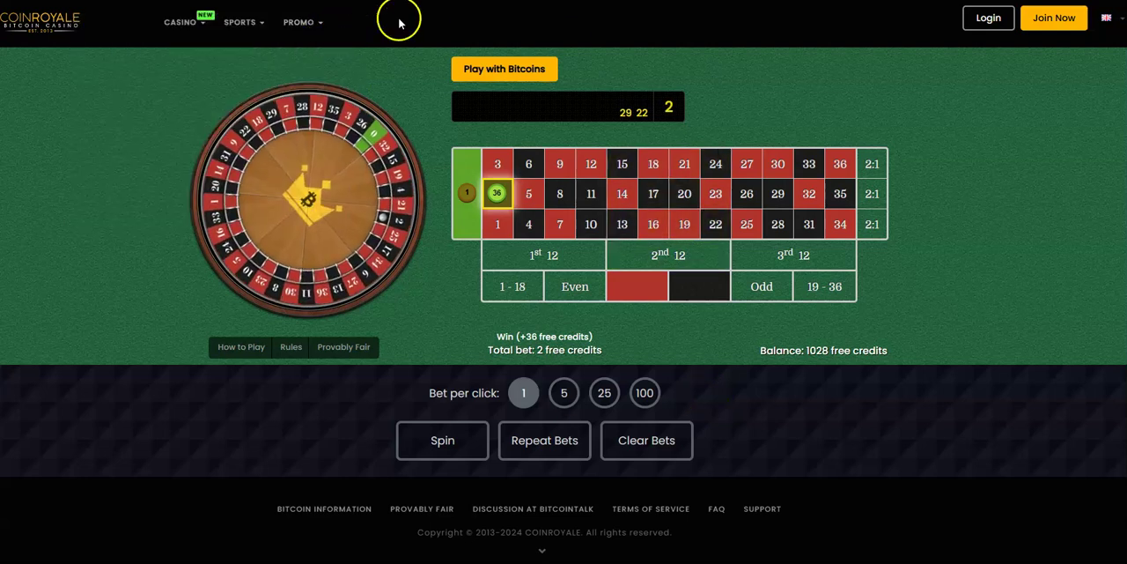
{"action": "left_click", "coordinate": [988, 18]}
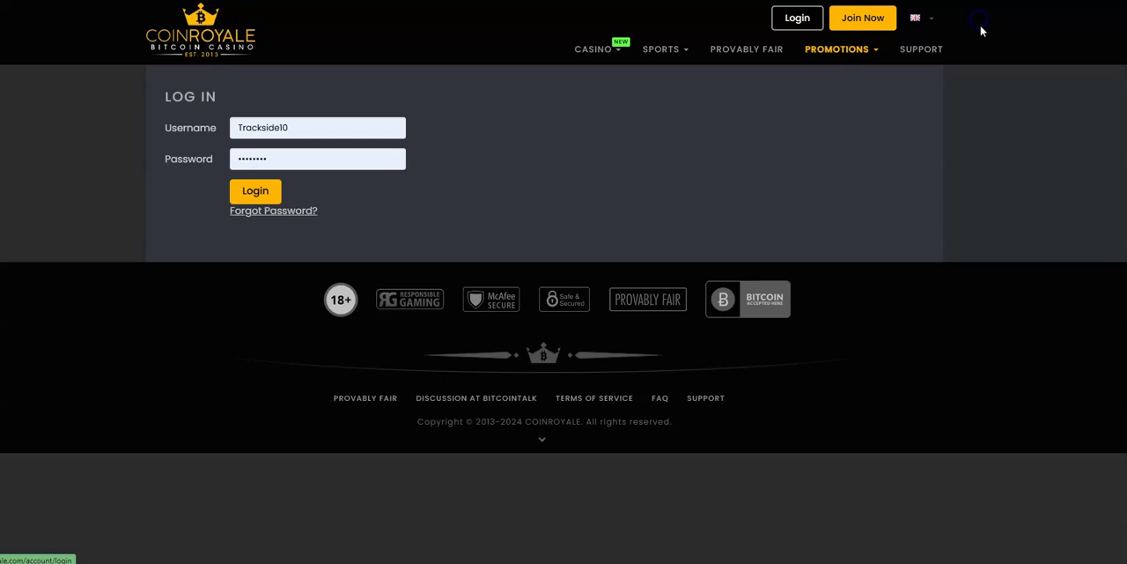
{"action": "left_click", "coordinate": [597, 49]}
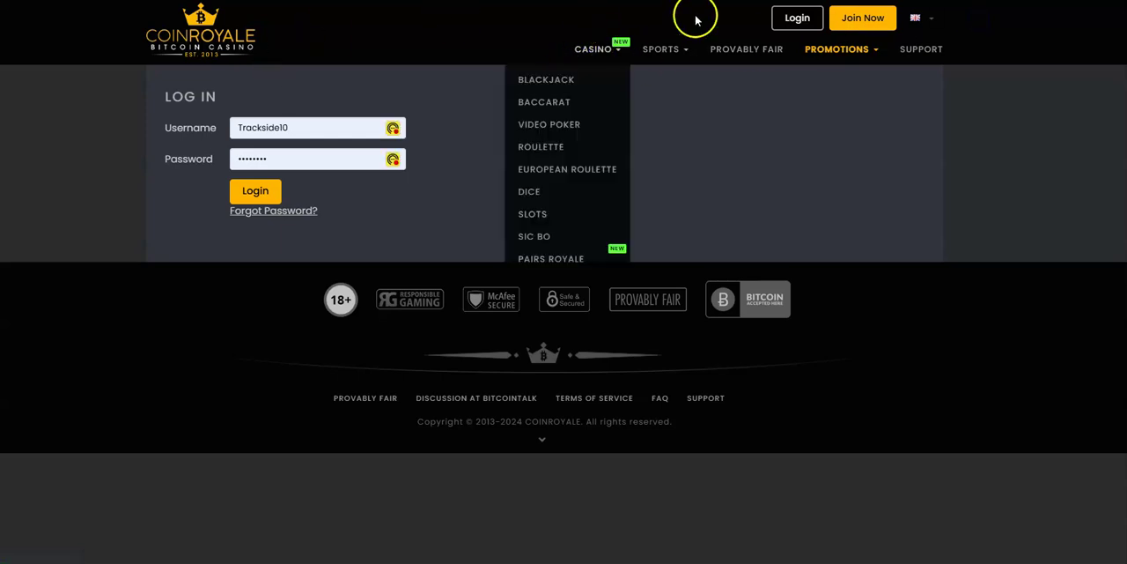
{"action": "left_click", "coordinate": [567, 168]}
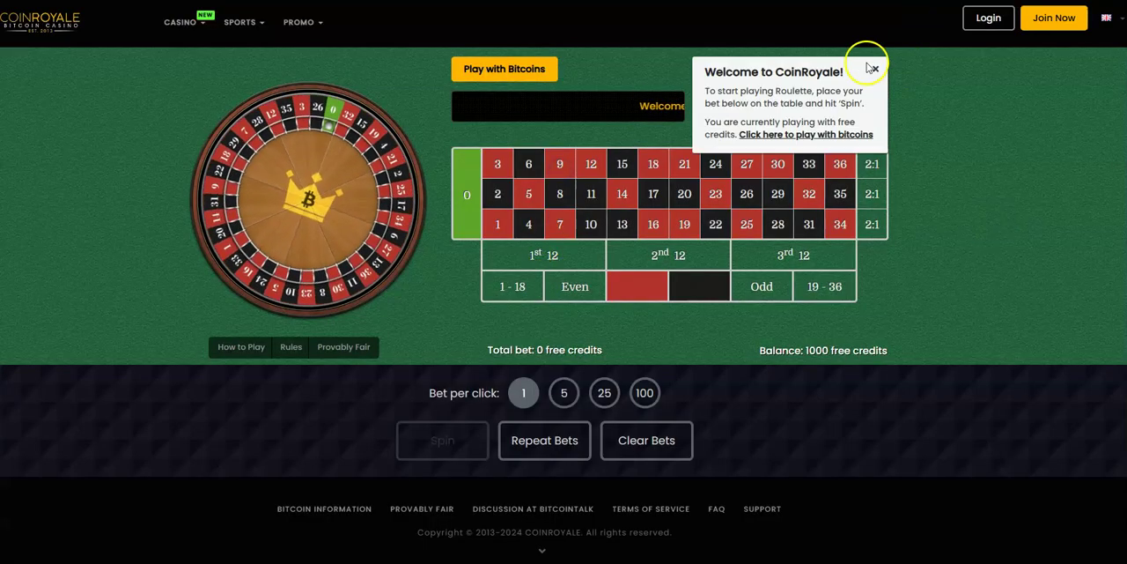
{"action": "left_click", "coordinate": [876, 68]}
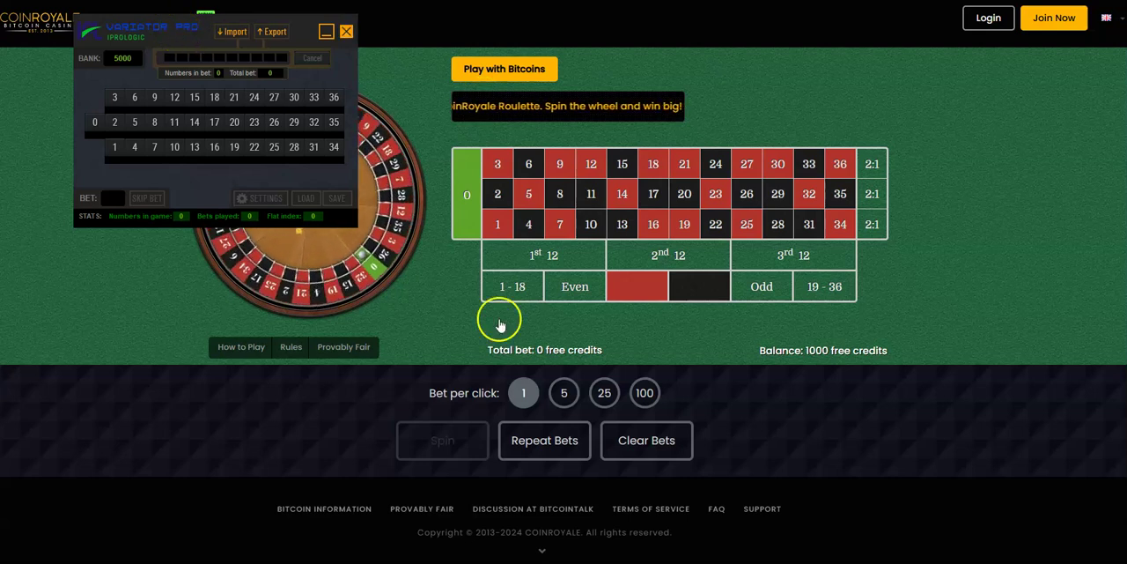
Check the settings' 5000 test bank, then bet red and black and spin
{"action": "left_click", "coordinate": [269, 198]}
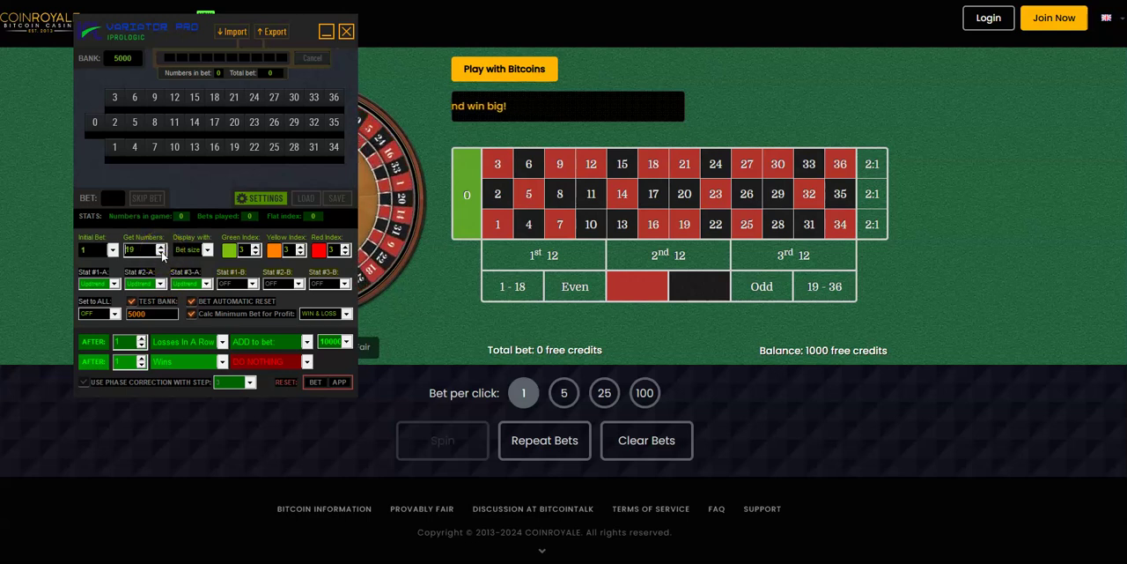
{"action": "double_click", "coordinate": [141, 313]}
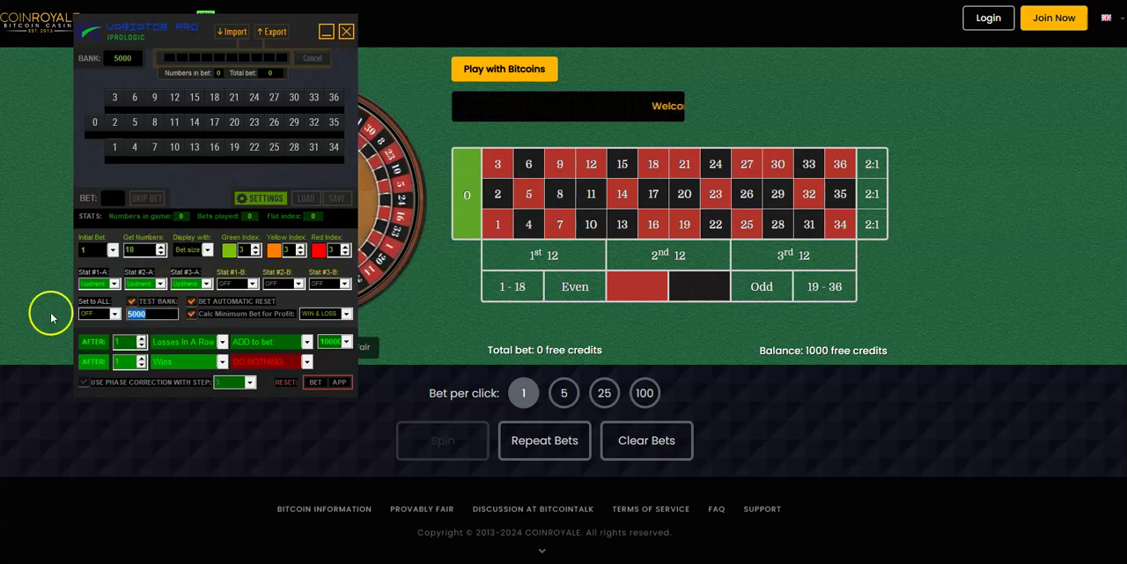
{"action": "type", "text": "500"}
{"action": "left_click", "coordinate": [637, 286]}
{"action": "left_click", "coordinate": [699, 286]}
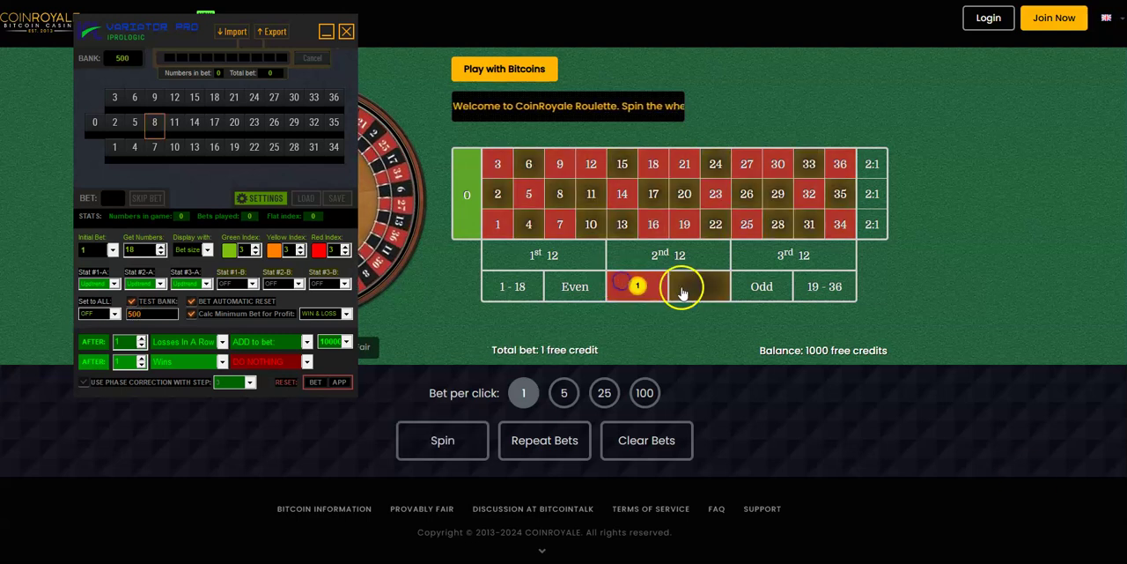
{"action": "left_click", "coordinate": [442, 440]}
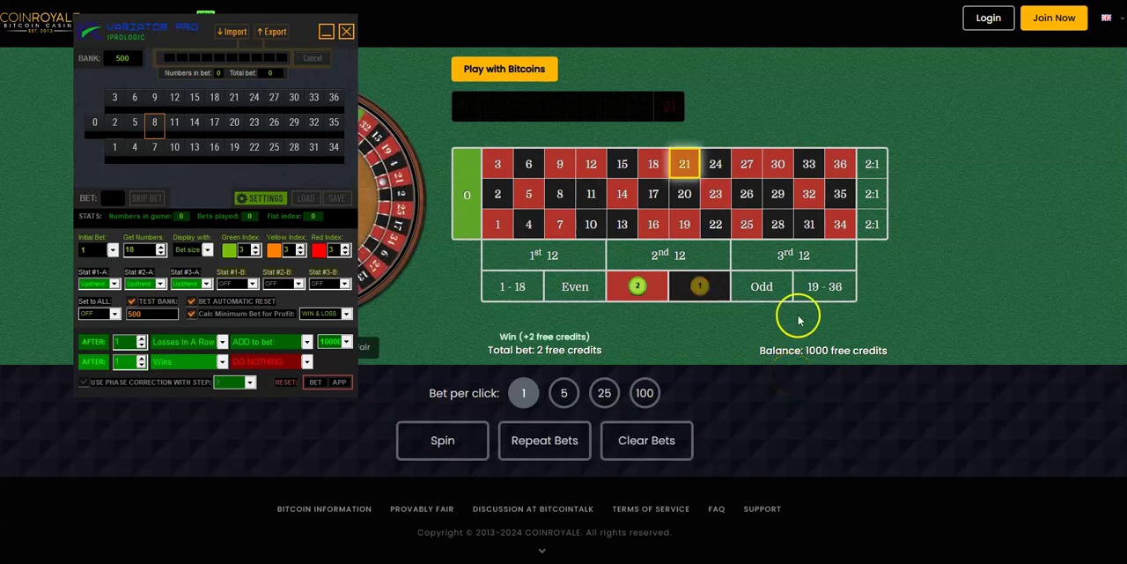
Log 21, then rebet one credit each on red and black and spin
{"action": "left_click", "coordinate": [234, 97]}
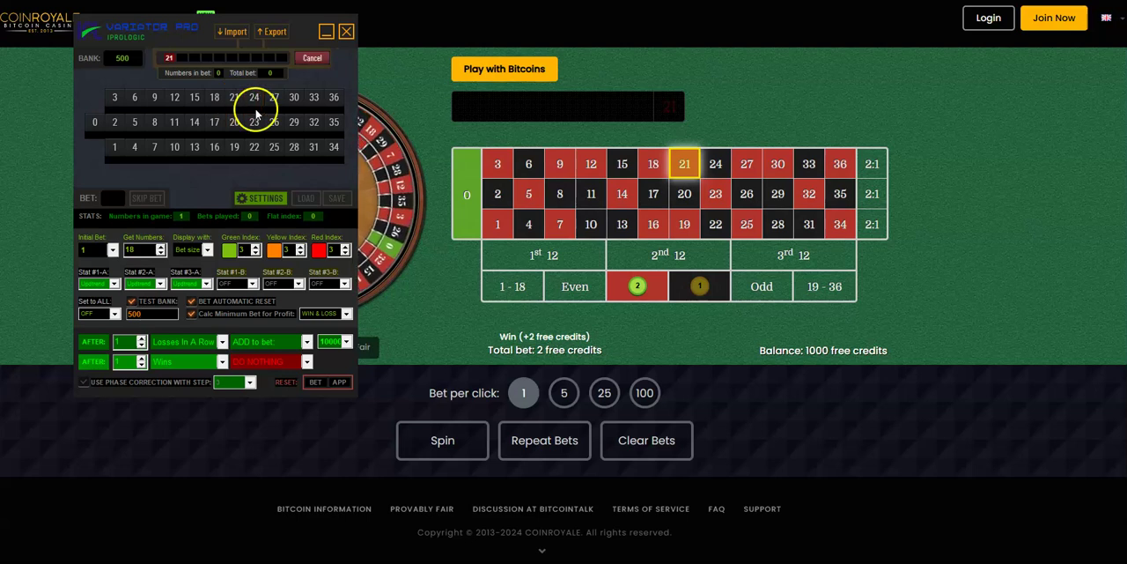
{"action": "left_click", "coordinate": [647, 440]}
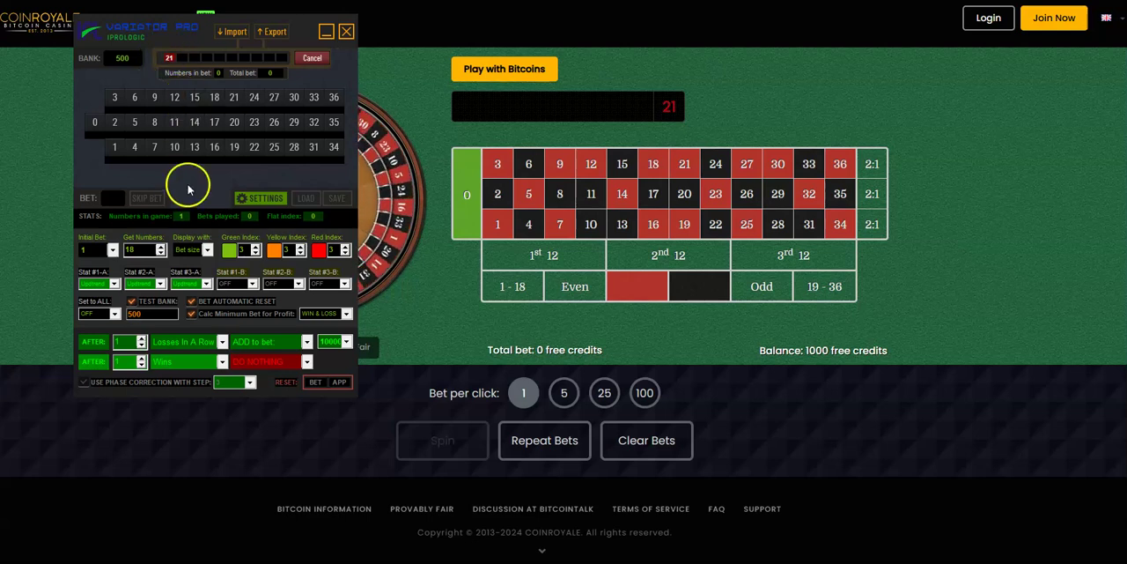
{"action": "left_click", "coordinate": [637, 286]}
{"action": "left_click", "coordinate": [699, 285]}
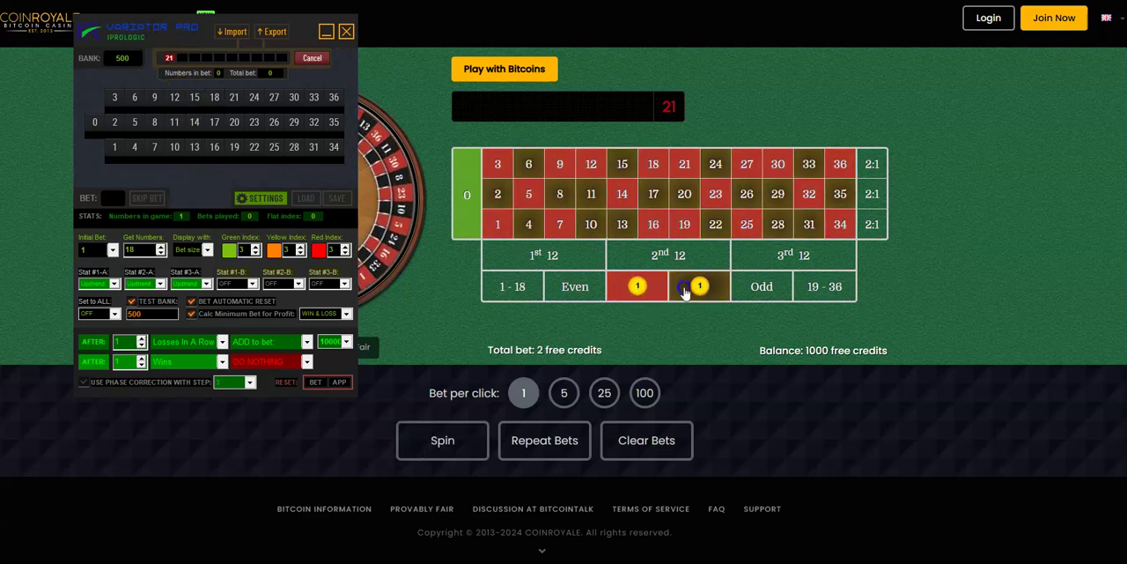
{"action": "left_click", "coordinate": [458, 453]}
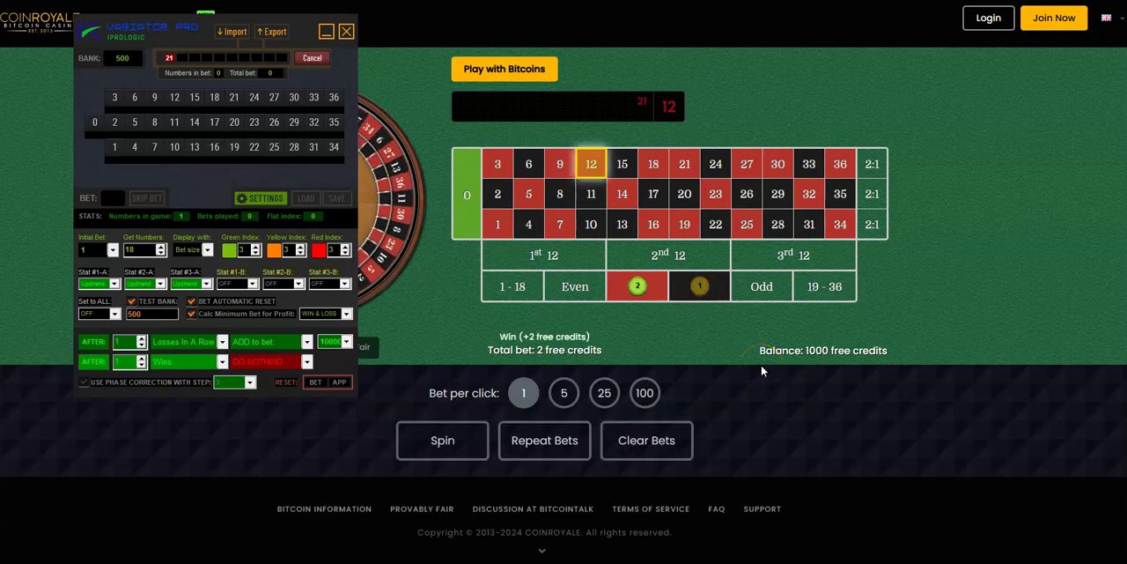
Log 12, then bet one credit each on 15, 17 and 13 and spin
{"action": "left_click", "coordinate": [174, 97]}
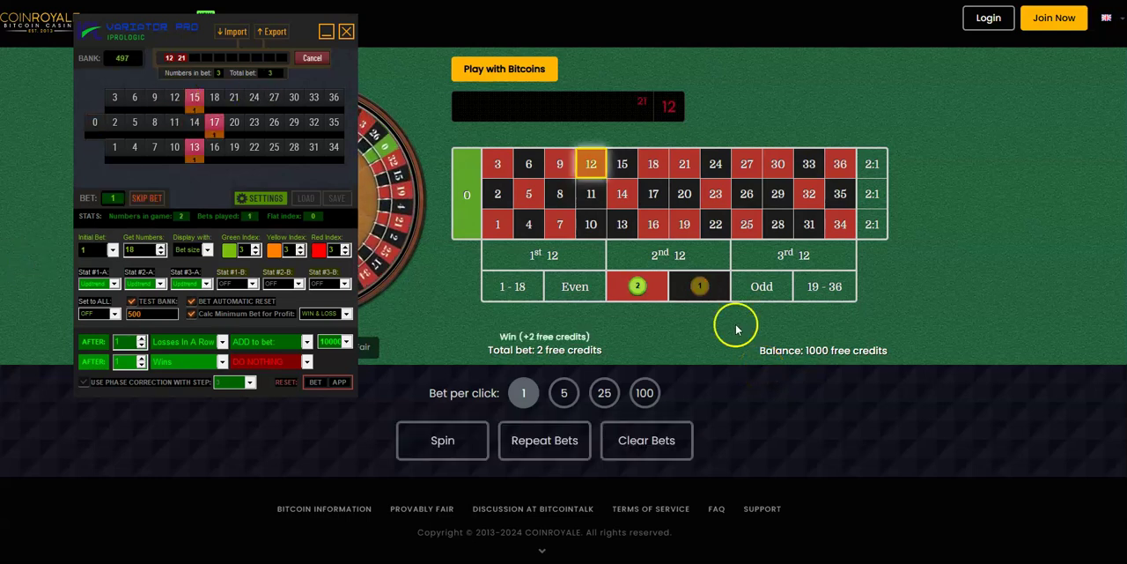
{"action": "left_click", "coordinate": [647, 440]}
{"action": "left_click", "coordinate": [621, 164]}
{"action": "left_click", "coordinate": [653, 194]}
{"action": "left_click", "coordinate": [622, 223]}
{"action": "left_click", "coordinate": [443, 439]}
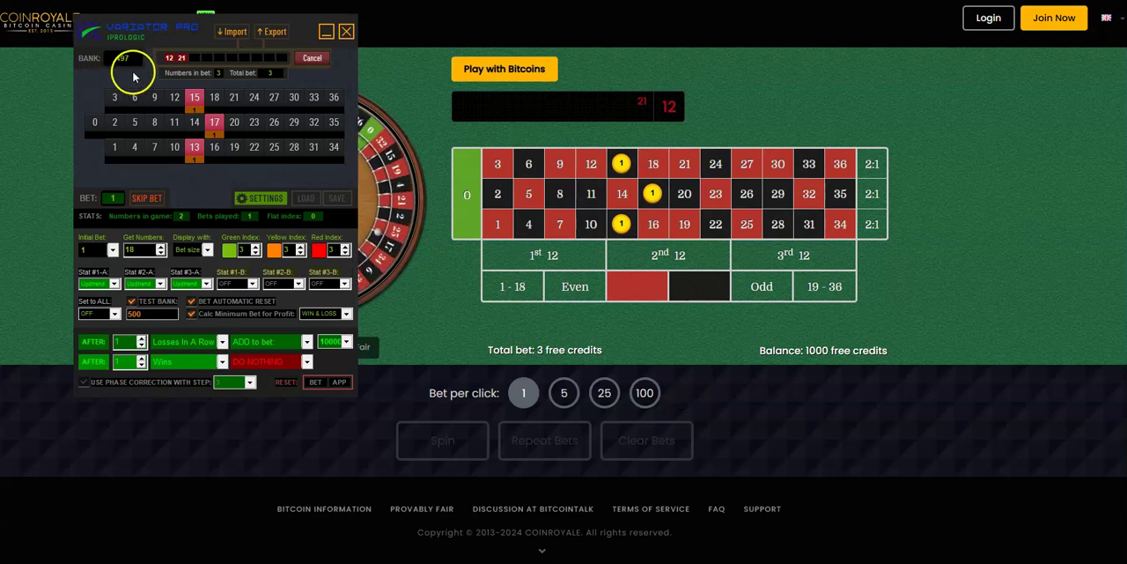
Log 27, then bet one credit each on suggested 1 and 8 and spin
{"action": "left_click_drag", "start_coordinate": [138, 37], "coordinate": [77, 54]}
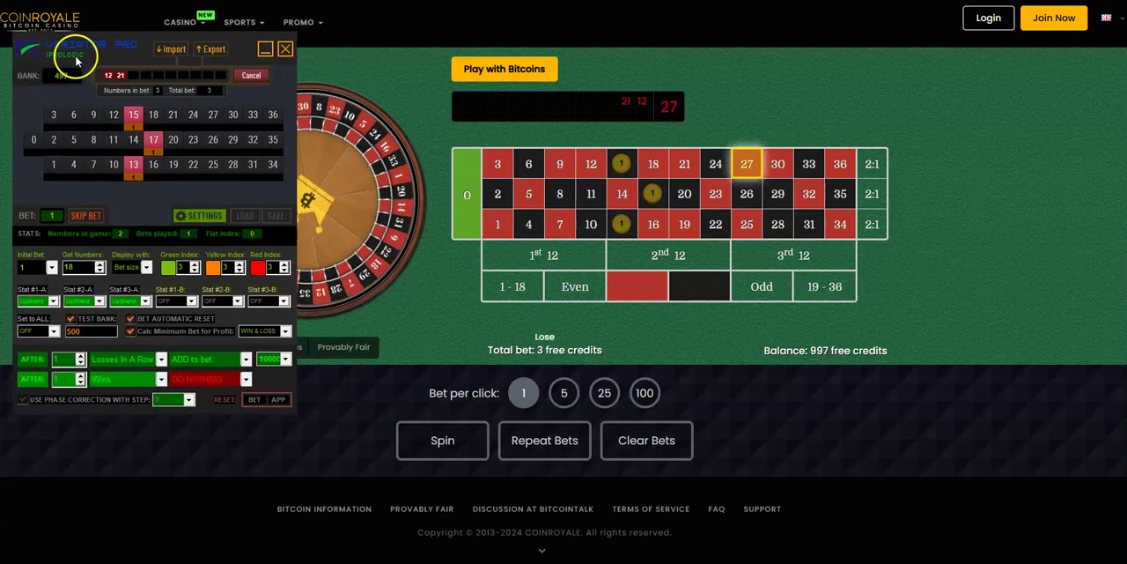
{"action": "left_click", "coordinate": [213, 113]}
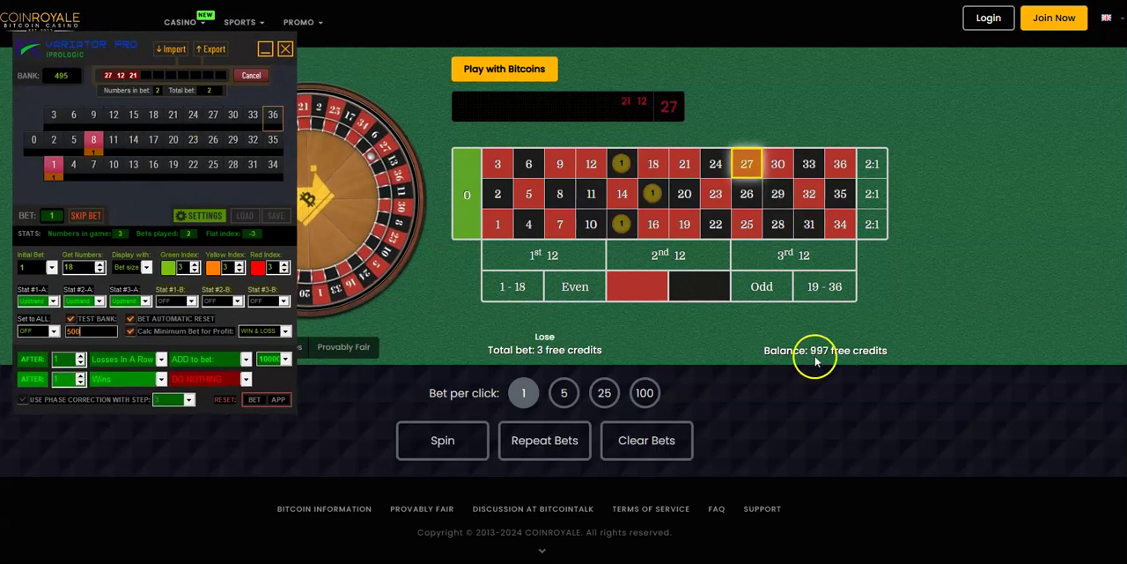
{"action": "left_click", "coordinate": [647, 440]}
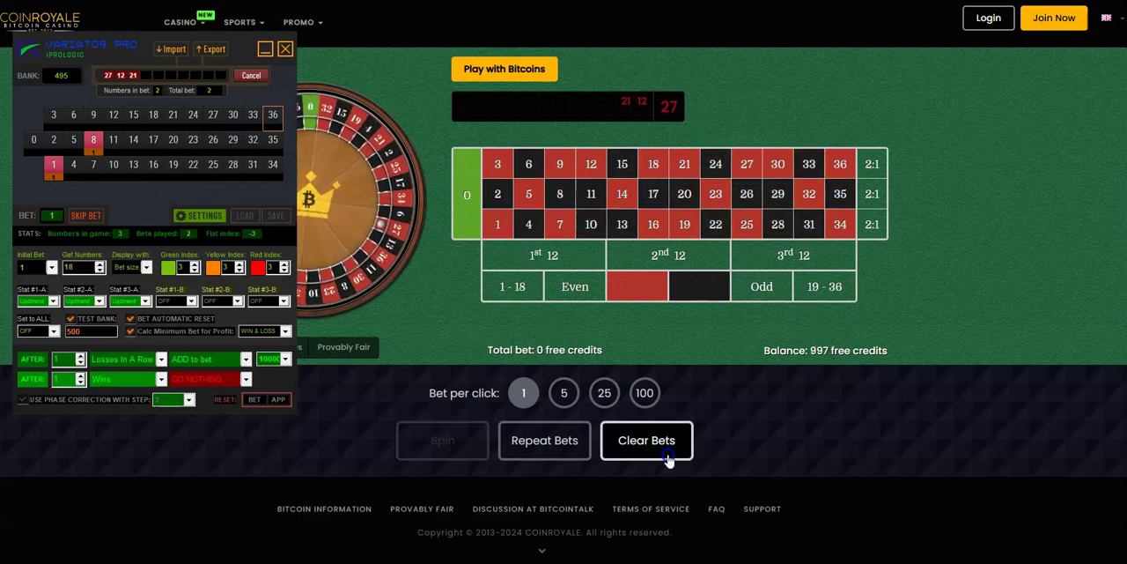
{"action": "left_click", "coordinate": [498, 224]}
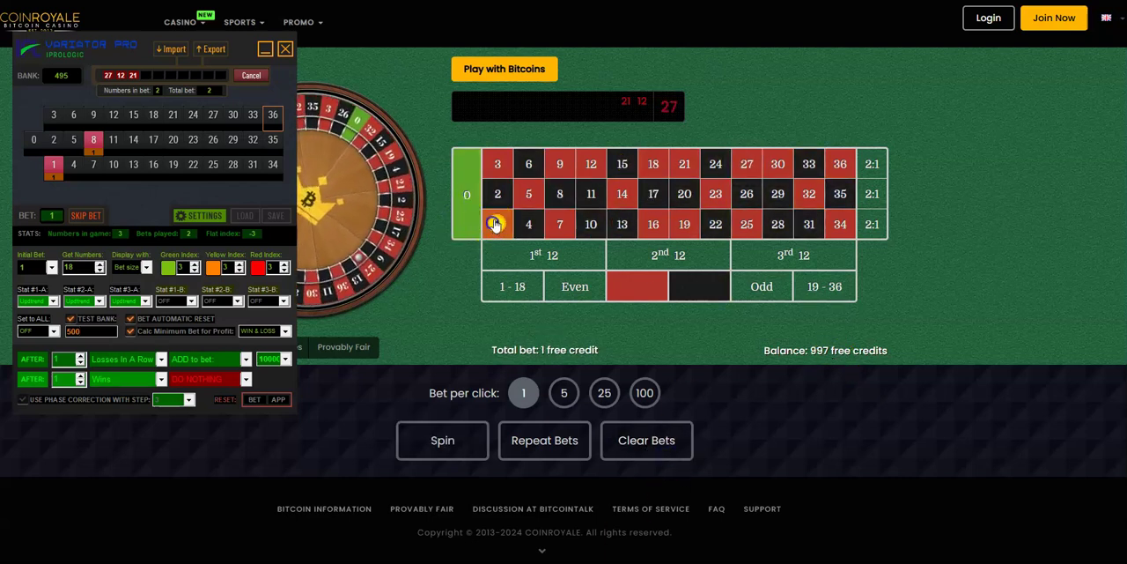
{"action": "left_click", "coordinate": [559, 194]}
{"action": "left_click", "coordinate": [449, 438]}
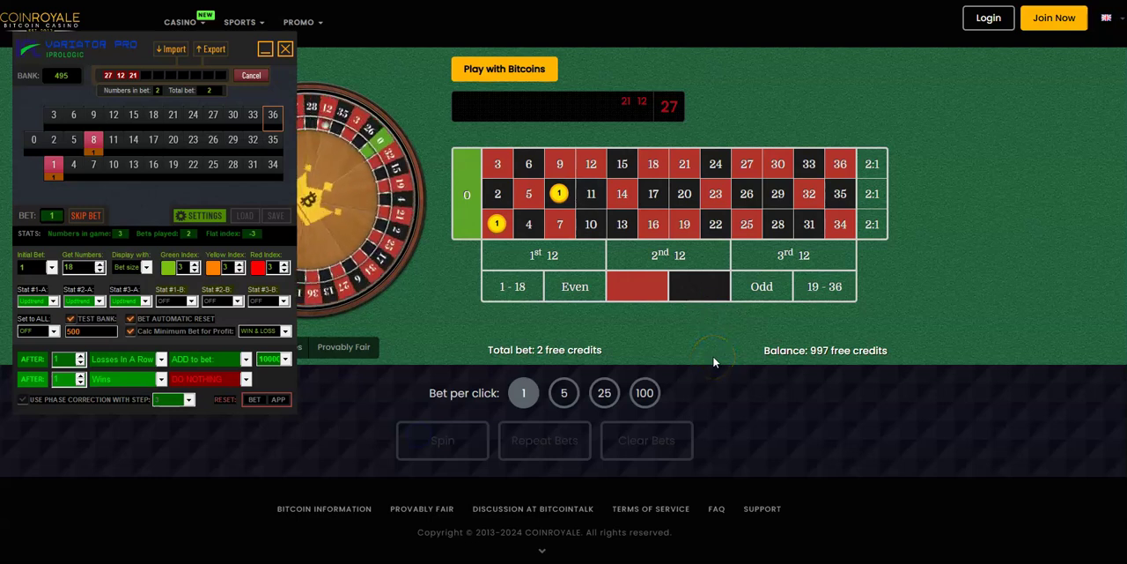
Log 14, then bet one credit on 18 and spin
{"action": "left_click", "coordinate": [133, 139]}
{"action": "left_click", "coordinate": [696, 439]}
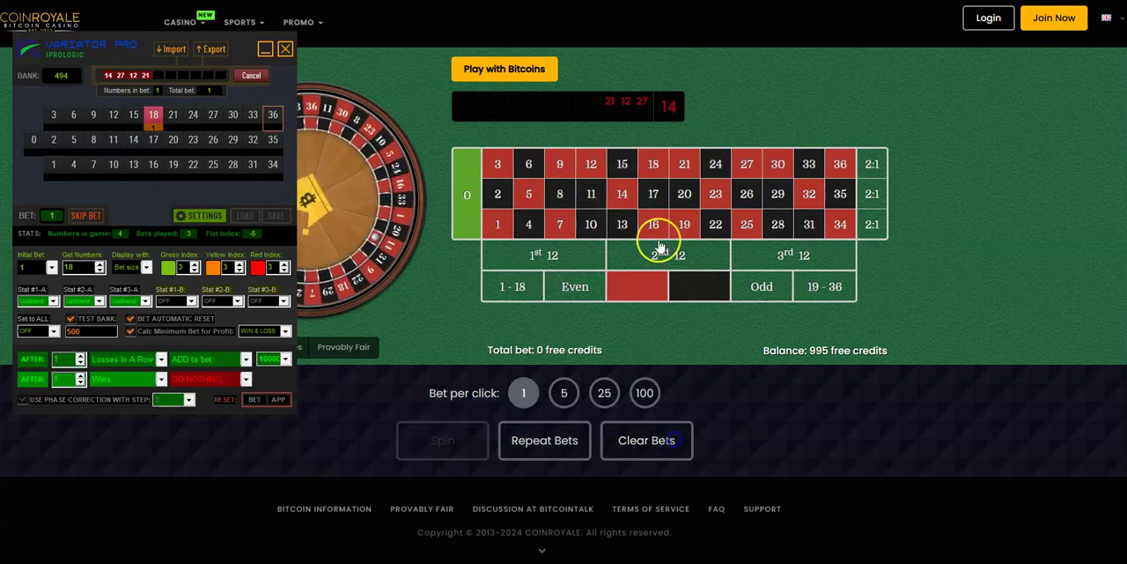
{"action": "left_click", "coordinate": [652, 164]}
{"action": "left_click", "coordinate": [449, 439]}
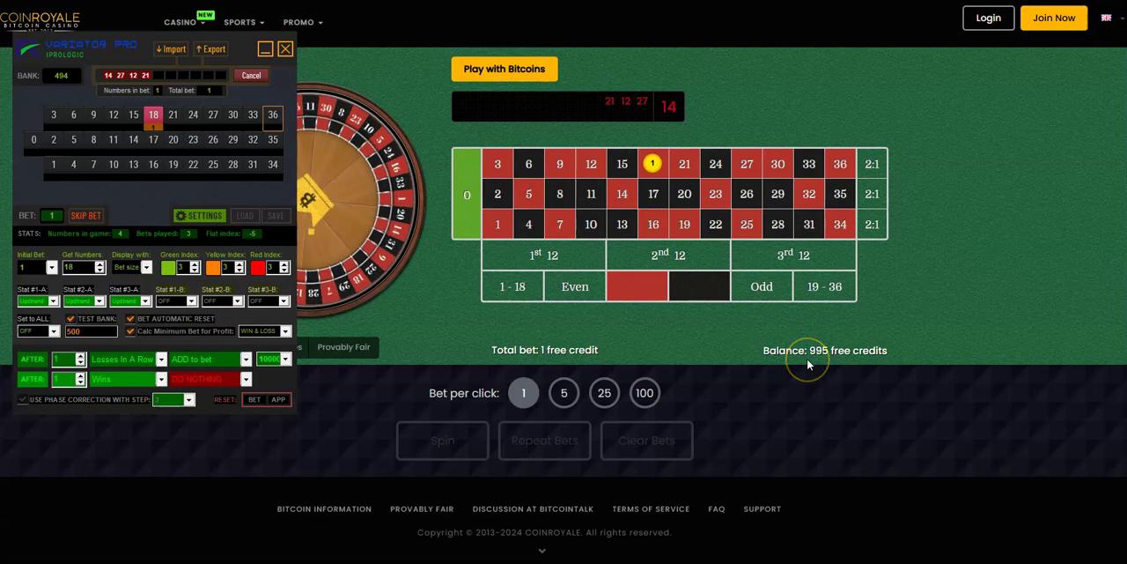
Log 12, then bet one credit each on 15, 17, 13 and 19 and spin
{"action": "left_click", "coordinate": [112, 113]}
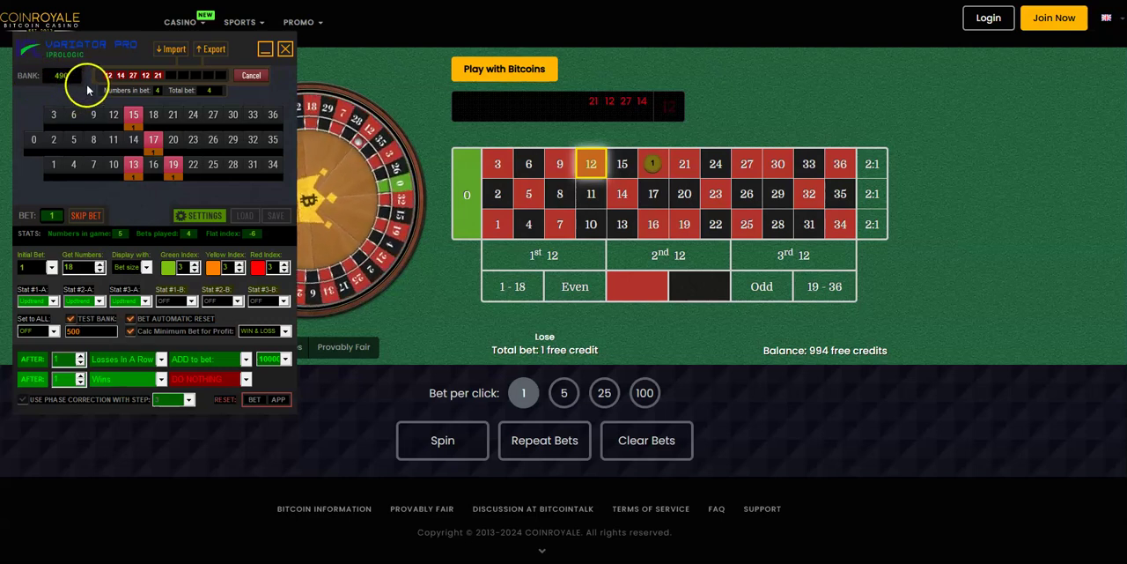
{"action": "left_click", "coordinate": [646, 440]}
{"action": "left_click", "coordinate": [622, 164]}
{"action": "left_click", "coordinate": [653, 194]}
{"action": "left_click", "coordinate": [622, 224]}
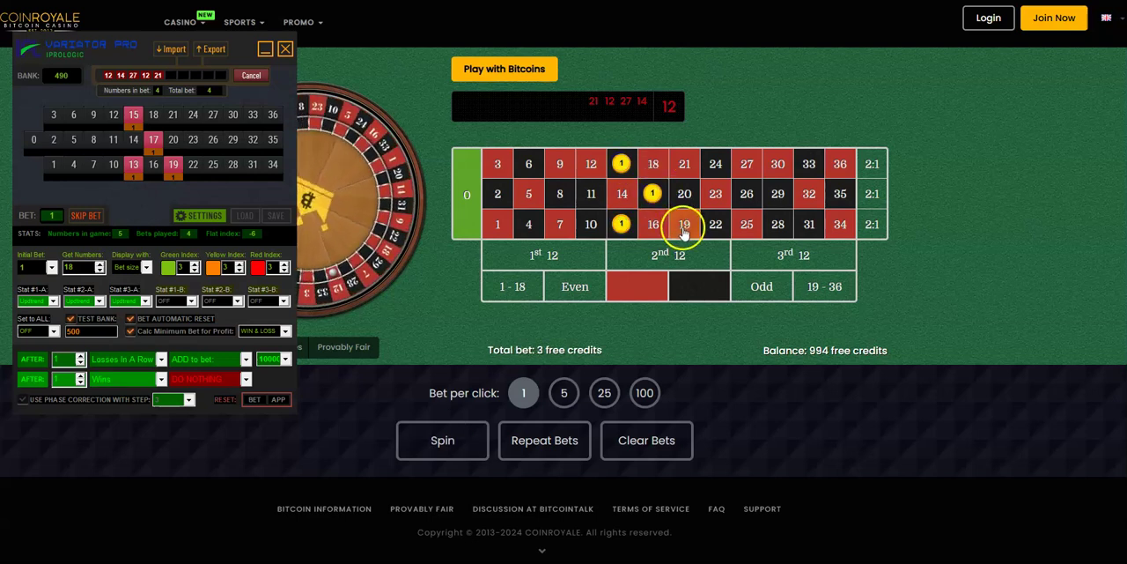
{"action": "left_click", "coordinate": [684, 224]}
{"action": "left_click", "coordinate": [443, 440]}
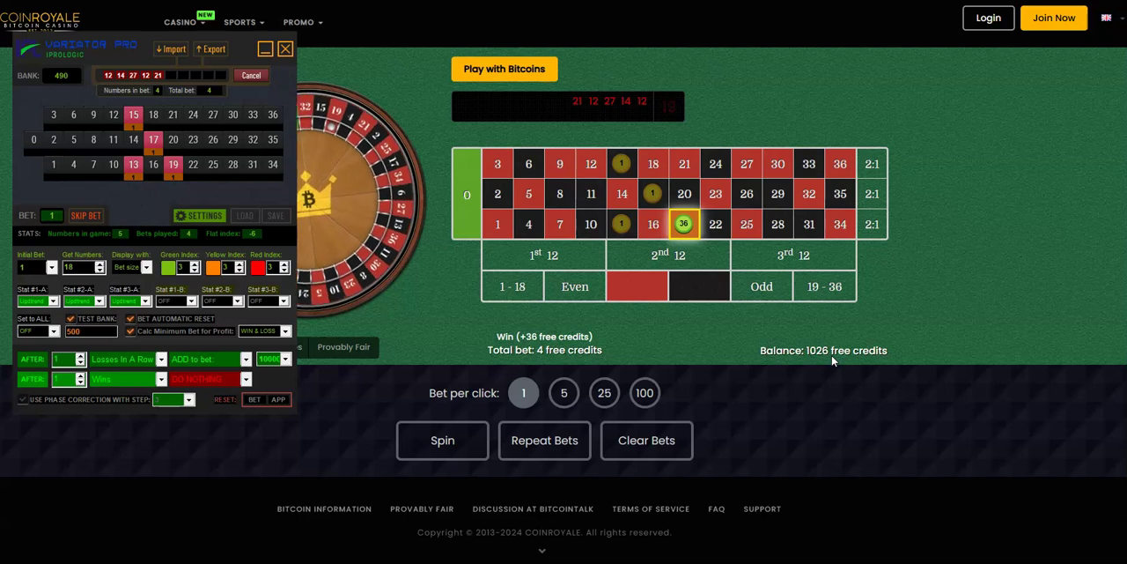
Enter 19 in the tracker grid so it suggests betting on 1 and 20
{"action": "left_click", "coordinate": [821, 356]}
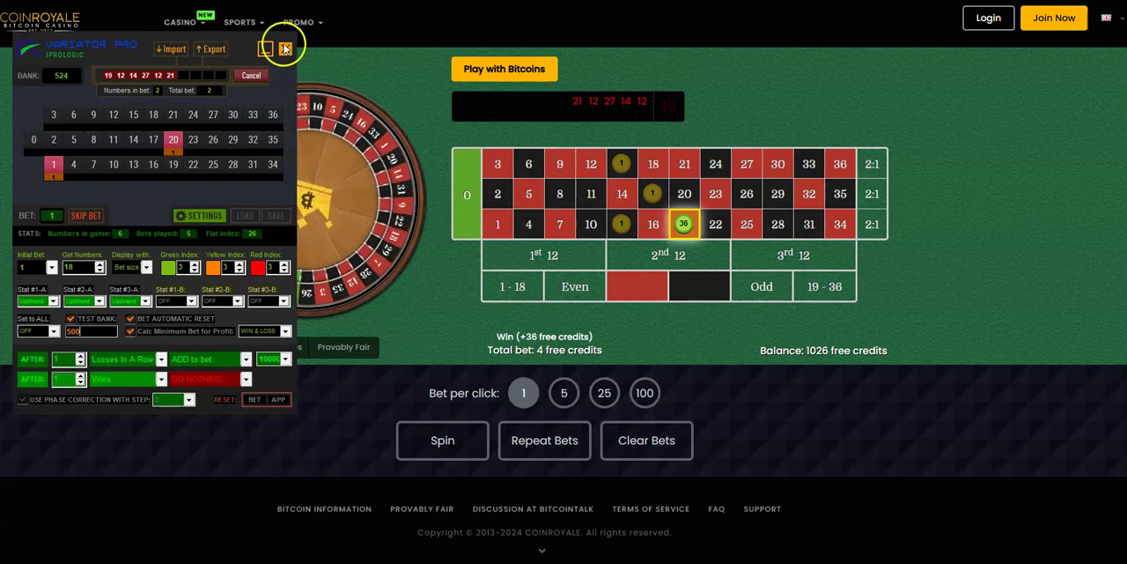
Reset the tracker's history, then bet one credit each on red and black and spin
{"action": "left_click", "coordinate": [282, 401]}
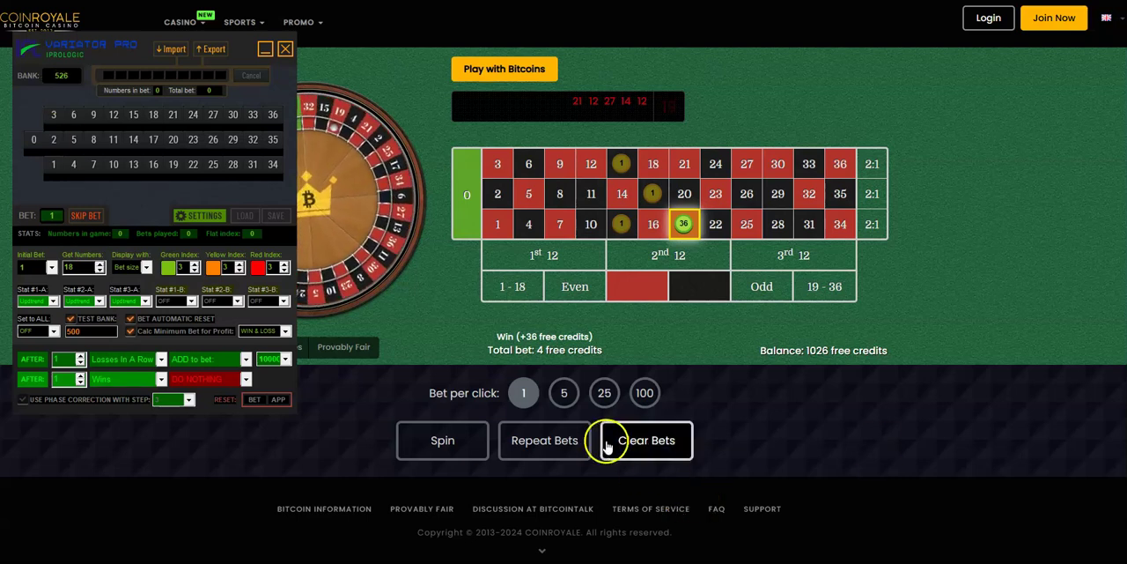
{"action": "left_click", "coordinate": [646, 440]}
{"action": "left_click", "coordinate": [637, 287]}
{"action": "left_click", "coordinate": [699, 286]}
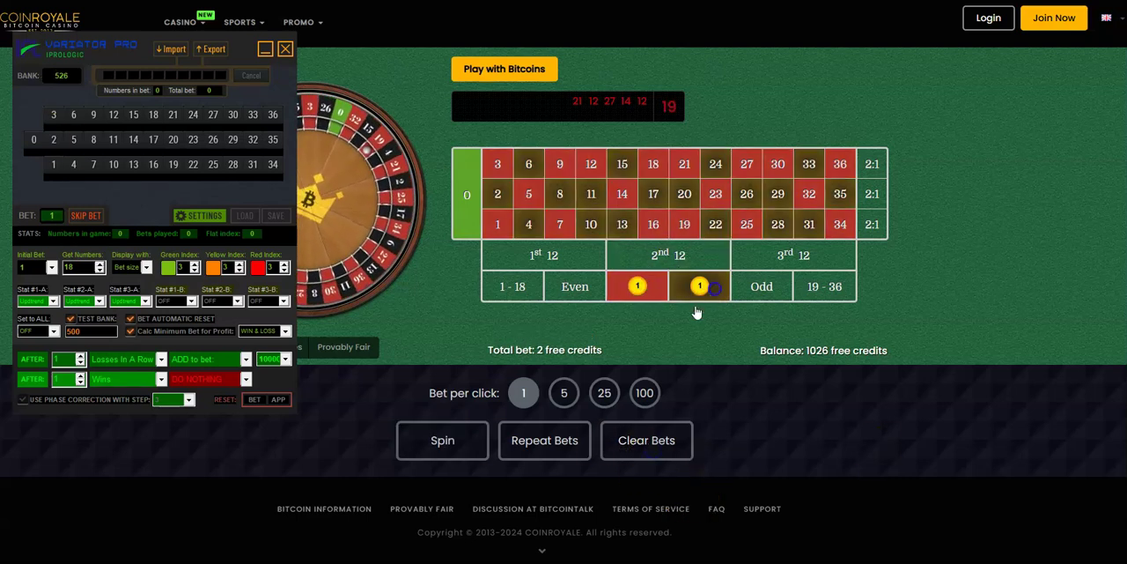
{"action": "left_click", "coordinate": [442, 440]}
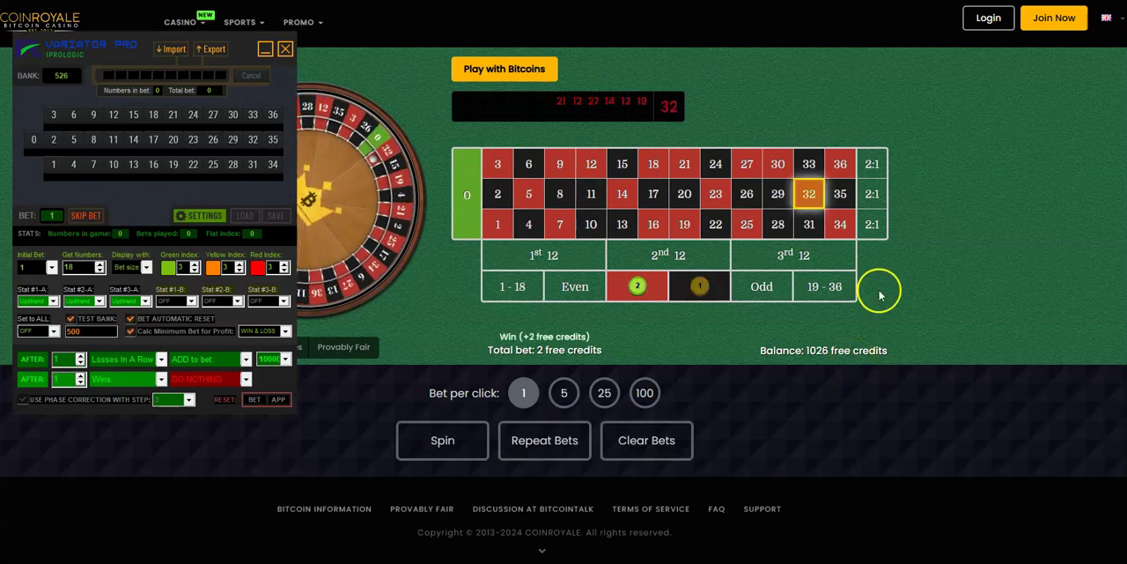
Log 32, then bet one credit each on 6, 2, 4, 8 and 10 and spin
{"action": "left_click", "coordinate": [253, 140]}
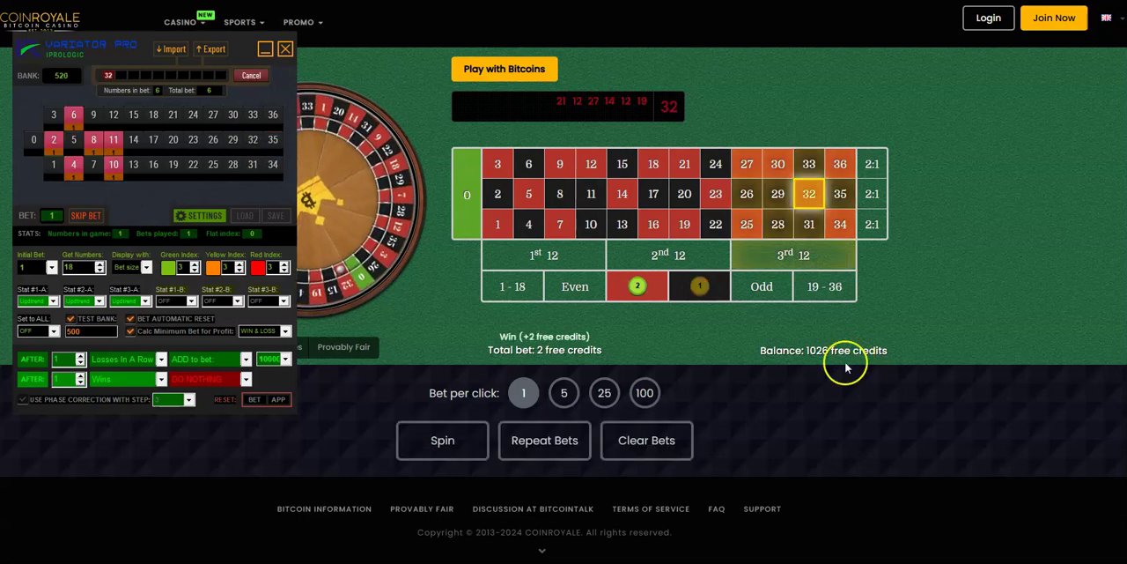
{"action": "left_click", "coordinate": [647, 440]}
{"action": "left_click", "coordinate": [528, 164]}
{"action": "left_click", "coordinate": [529, 194]}
{"action": "left_click", "coordinate": [529, 224]}
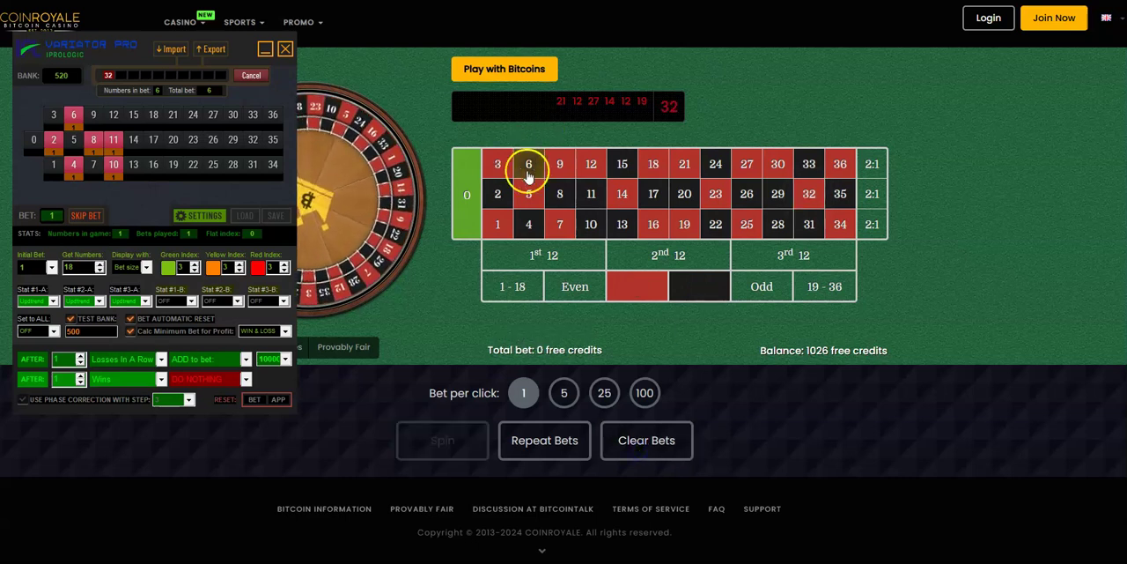
{"action": "left_click", "coordinate": [529, 163]}
{"action": "left_click", "coordinate": [497, 193]}
{"action": "left_click", "coordinate": [529, 223]}
{"action": "left_click", "coordinate": [560, 194]}
{"action": "left_click", "coordinate": [590, 224]}
{"action": "left_click", "coordinate": [442, 439]}
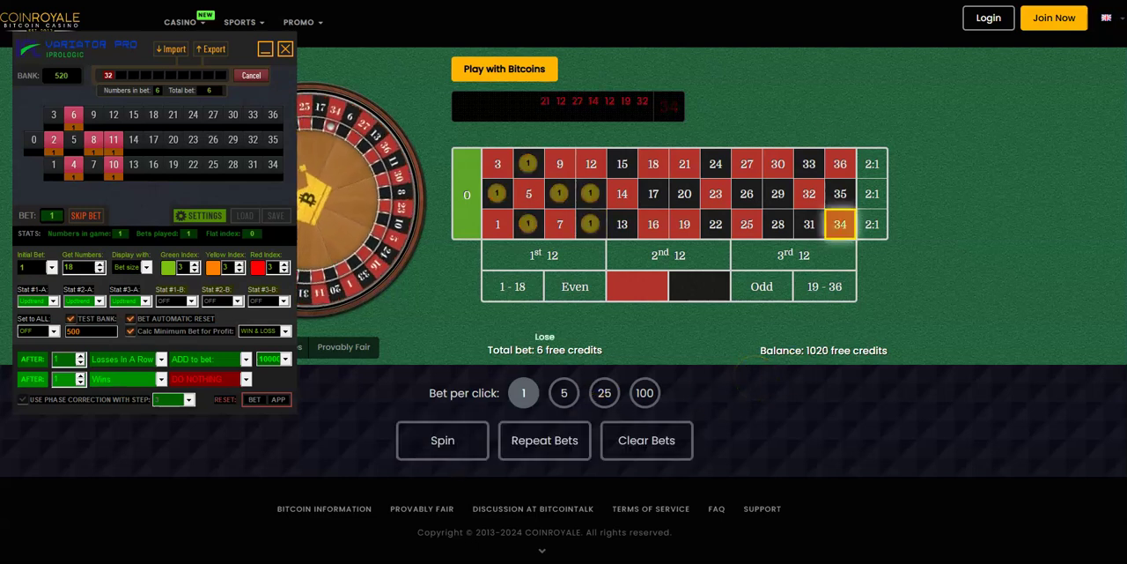
Log 34, repeat the previous bets, add 5, 13, 14 and 1, and spin
{"action": "left_click", "coordinate": [272, 164]}
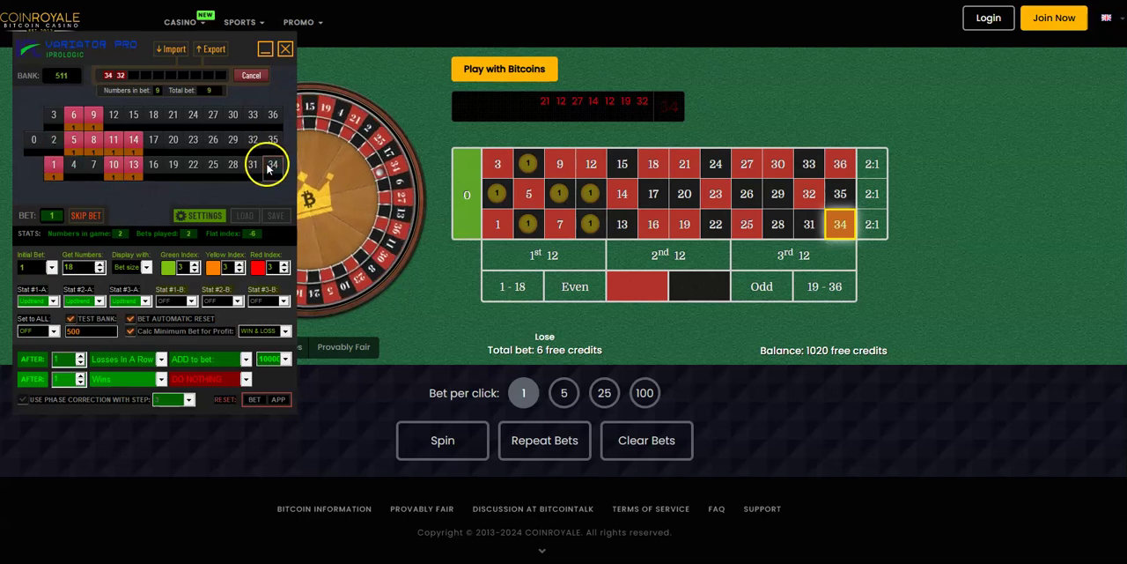
{"action": "left_click", "coordinate": [646, 440]}
{"action": "left_click", "coordinate": [544, 439]}
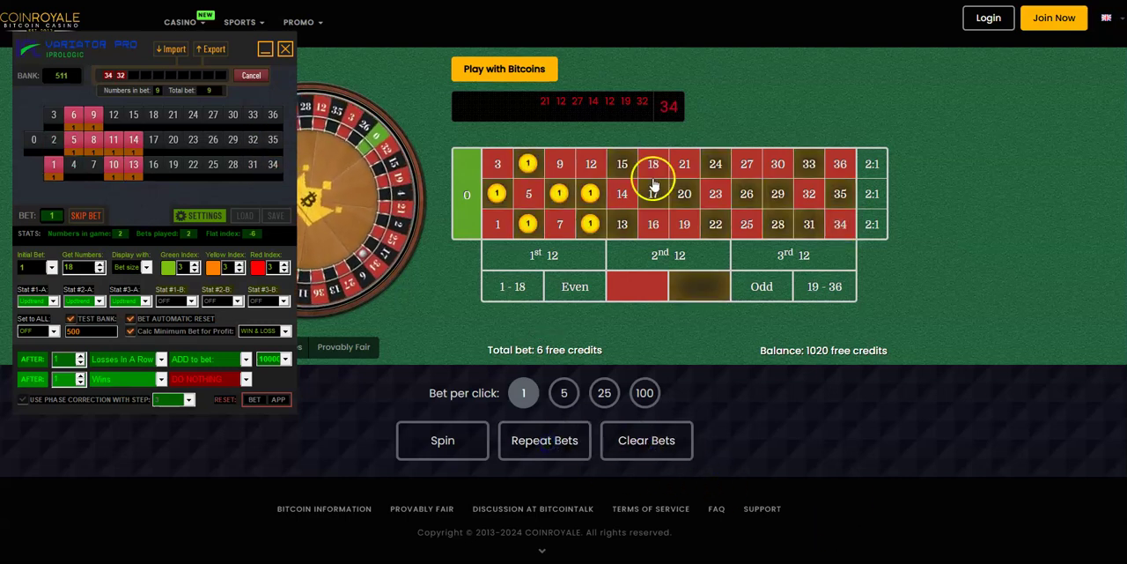
{"action": "left_click", "coordinate": [529, 194]}
{"action": "left_click", "coordinate": [621, 224]}
{"action": "left_click", "coordinate": [622, 194]}
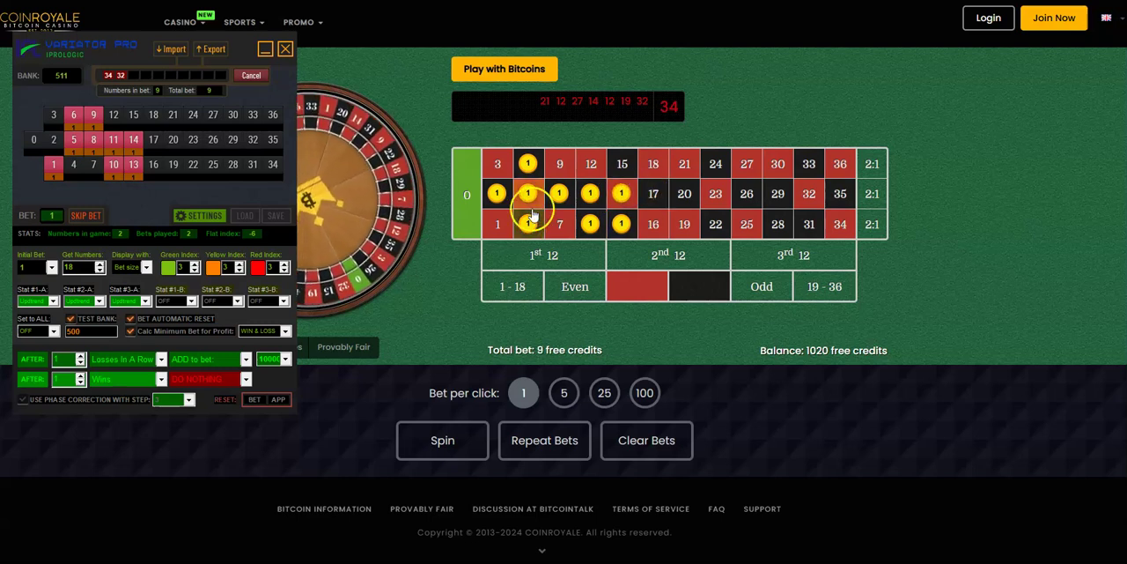
{"action": "left_click", "coordinate": [497, 224]}
{"action": "left_click", "coordinate": [415, 440]}
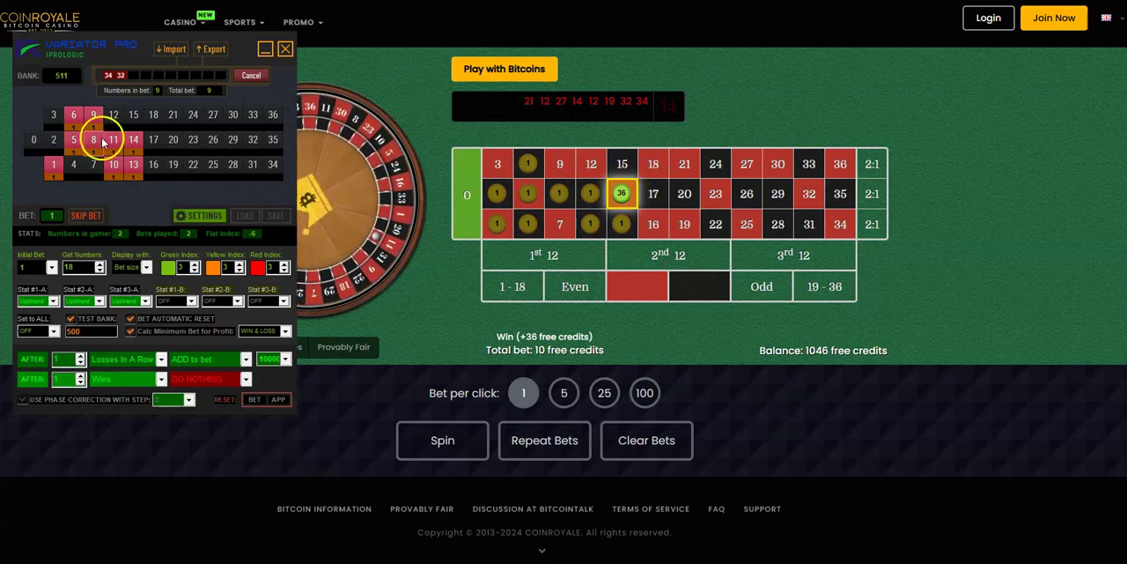
Record 14 as the winning number, then reset the tracker to a fresh session at bank 547
{"action": "left_click", "coordinate": [134, 143]}
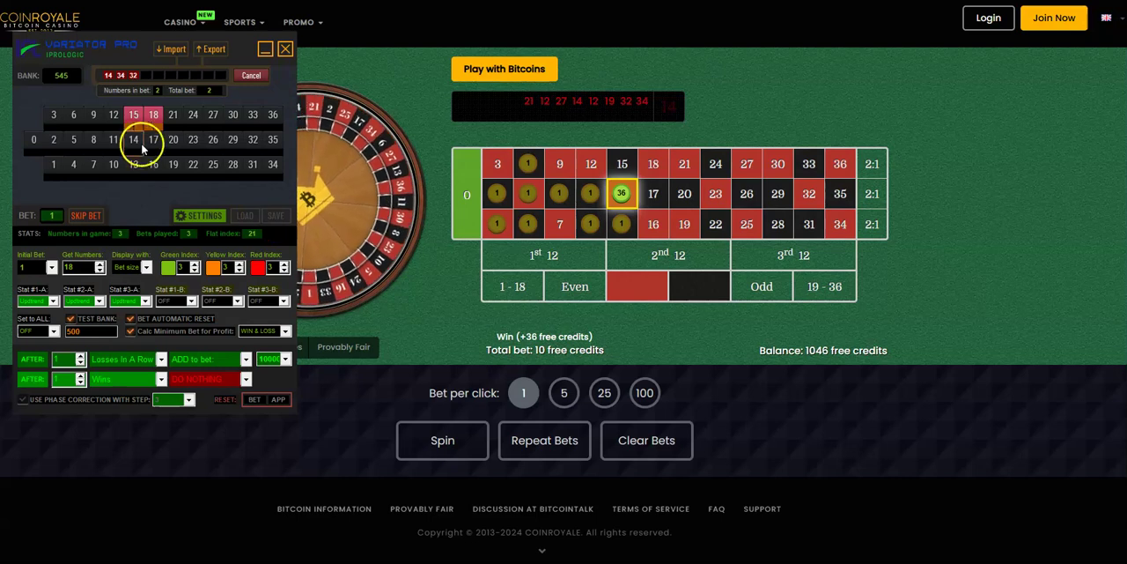
{"action": "left_click", "coordinate": [280, 402]}
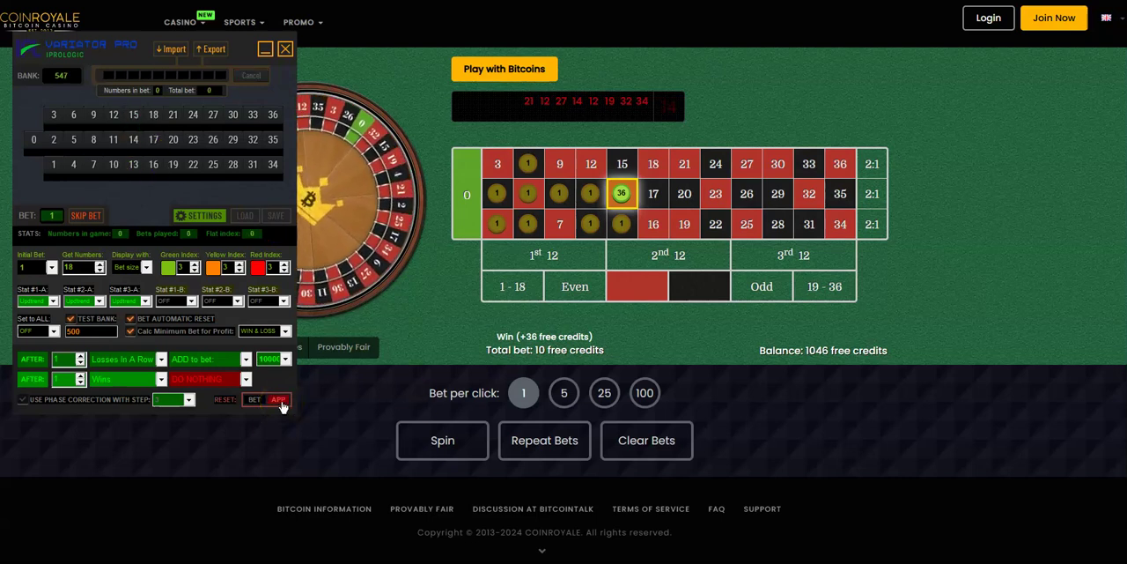